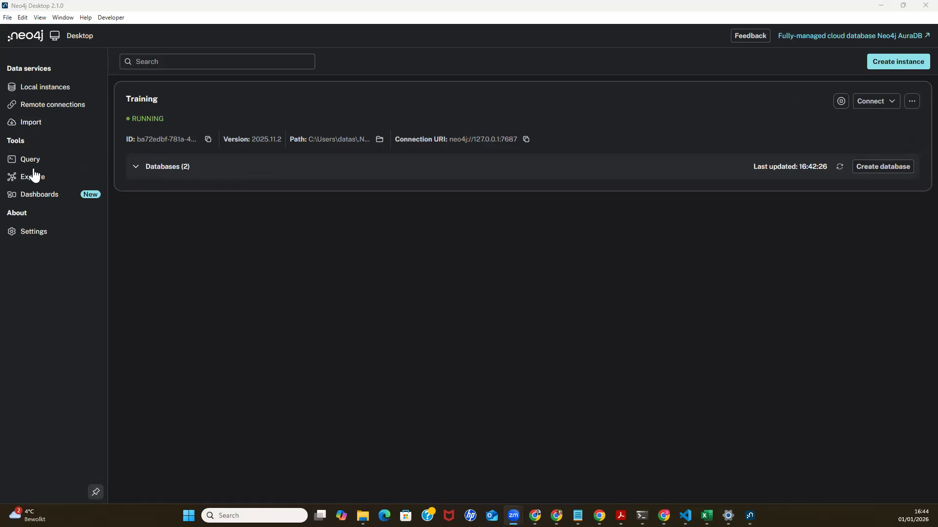
Step: Load tmdb_5000_movies.csv from the Desktop folder as a source file for a data import
{"action": "left_click", "coordinate": [39, 128]}
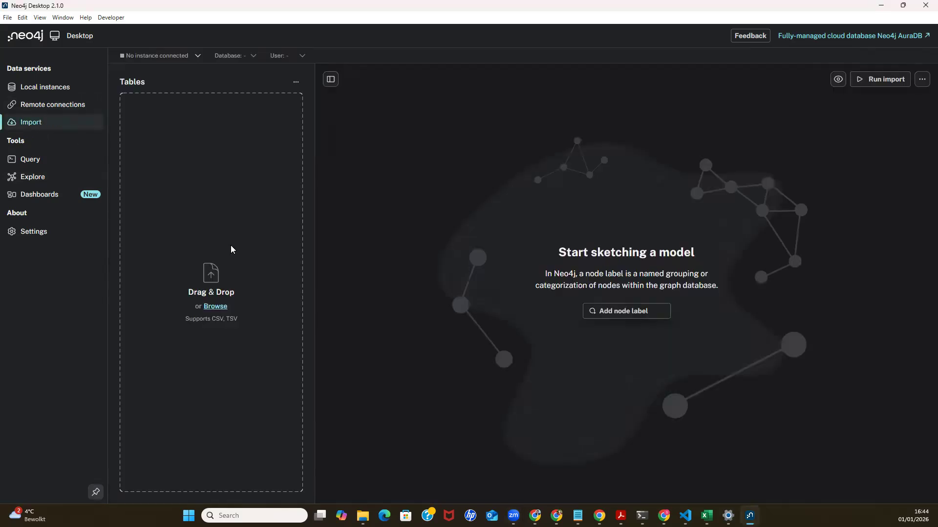
{"action": "left_click", "coordinate": [214, 307]}
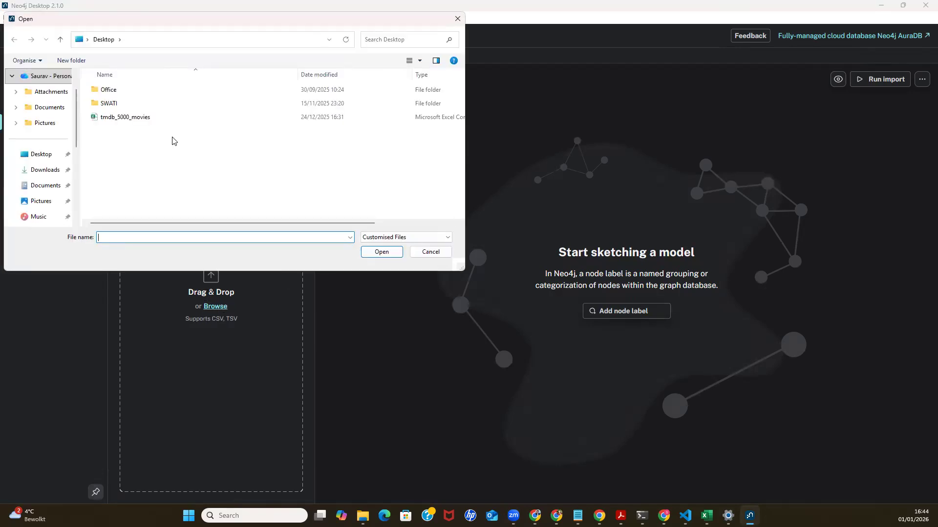
{"action": "left_click", "coordinate": [124, 118]}
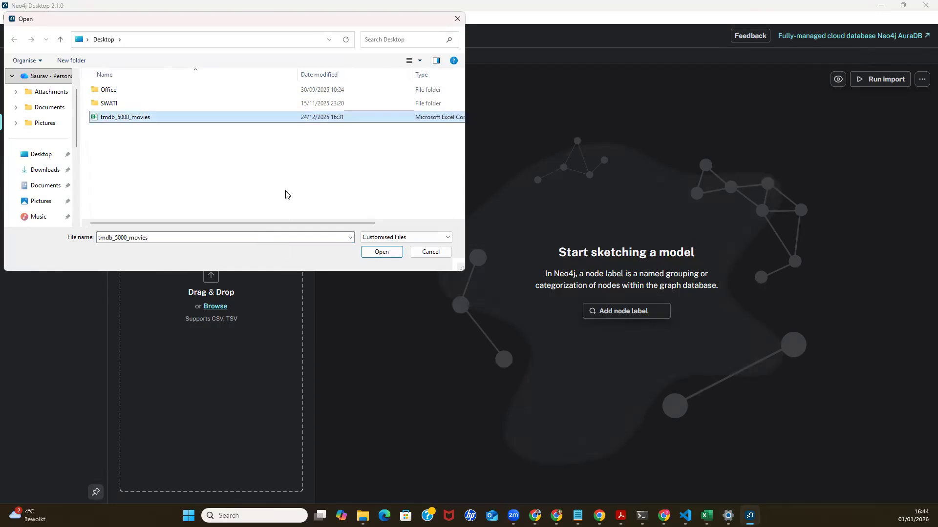
{"action": "left_click", "coordinate": [385, 253]}
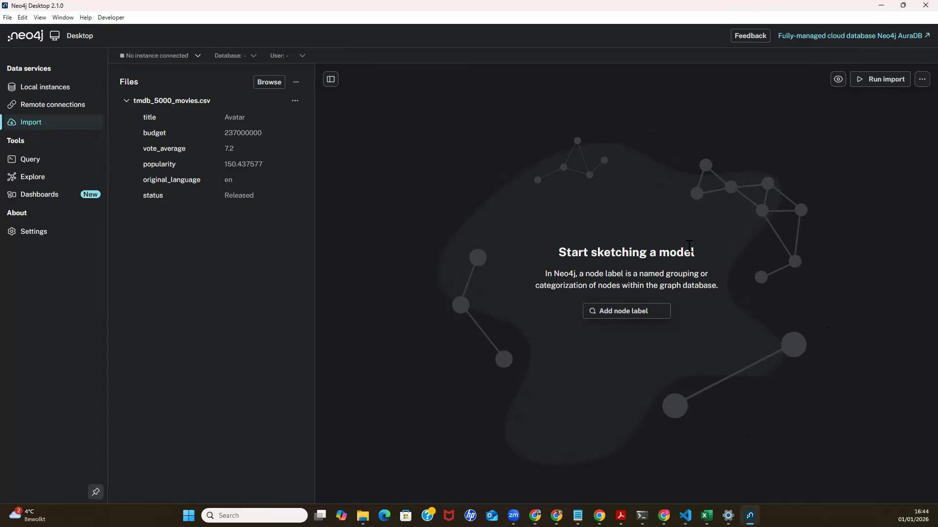
{"action": "left_click", "coordinate": [923, 81]}
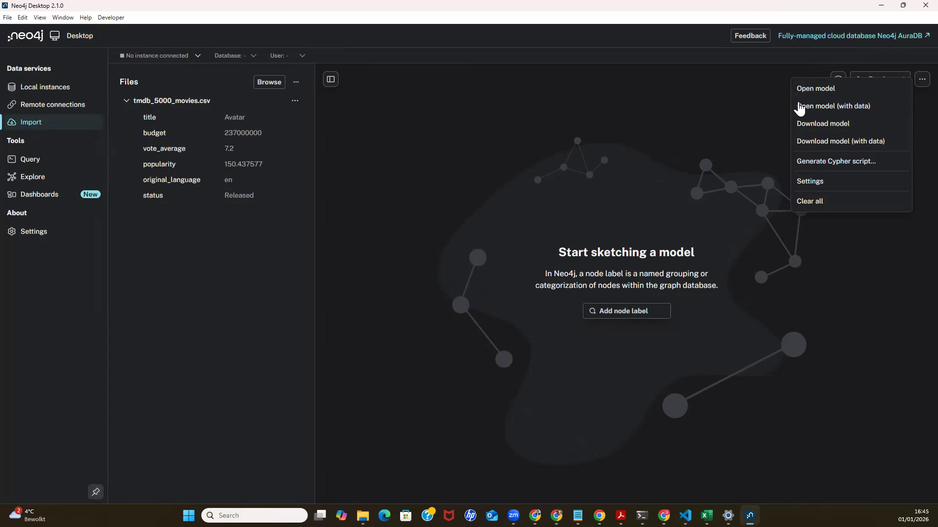
{"action": "left_click", "coordinate": [628, 180]}
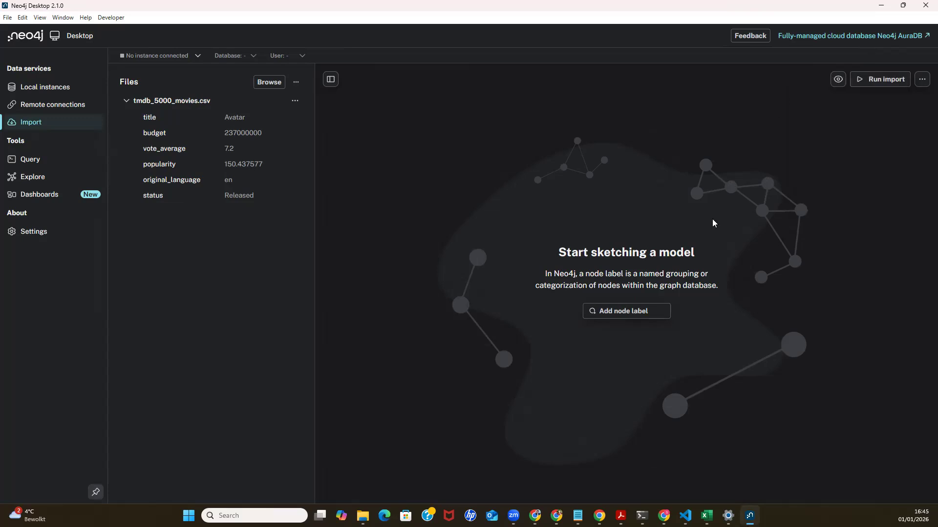
Step: Add a first node to the empty import model and label it Movie
{"action": "left_click", "coordinate": [635, 315]}
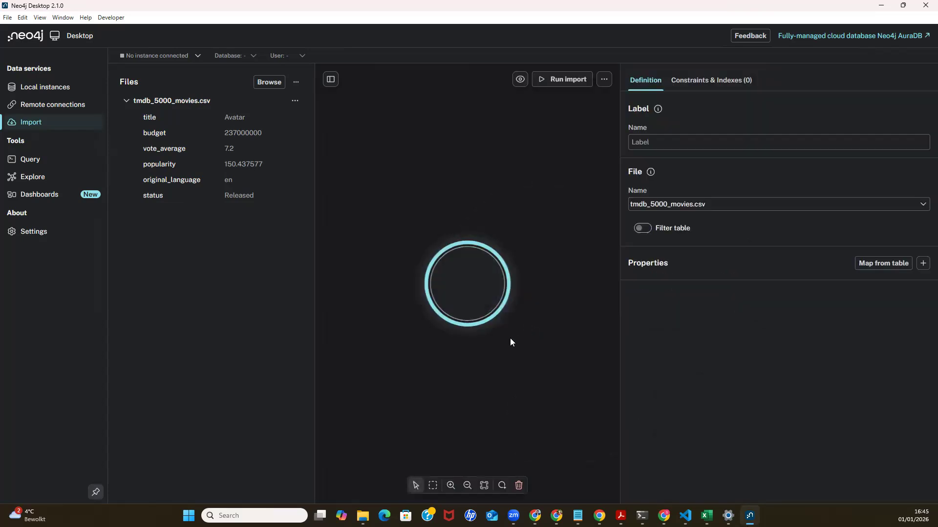
{"action": "double_click", "coordinate": [469, 285]}
{"action": "type", "text": "Movie"}
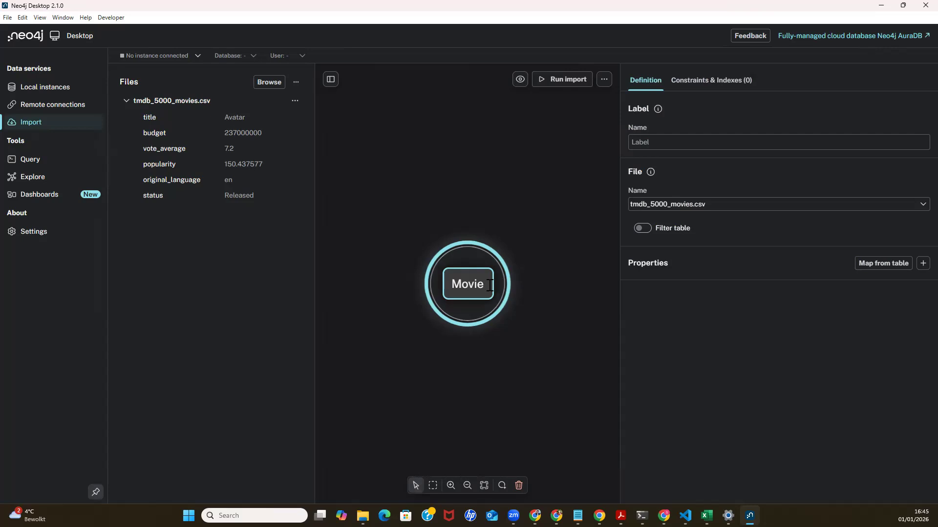
{"action": "left_click", "coordinate": [576, 307]}
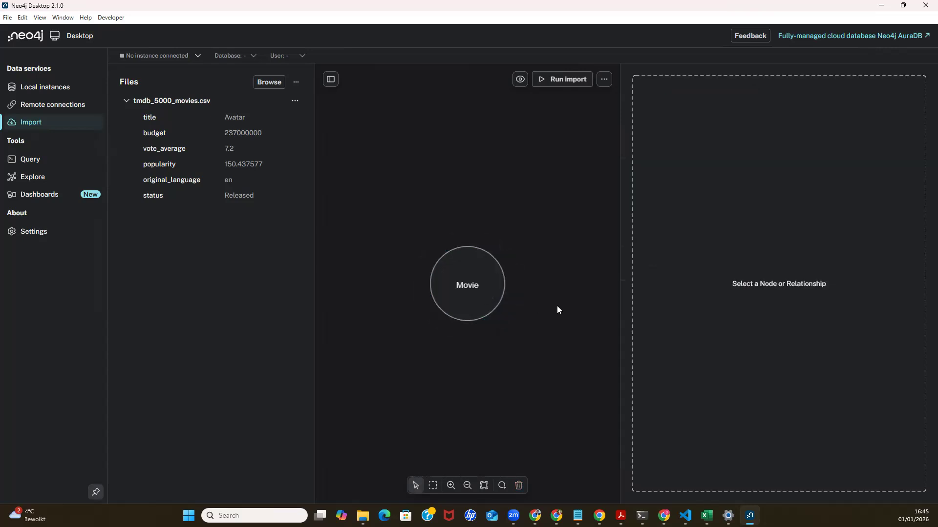
Step: Map the title column from tmdb_5000_movies.csv as a property of the Movie node
{"action": "left_click", "coordinate": [483, 287]}
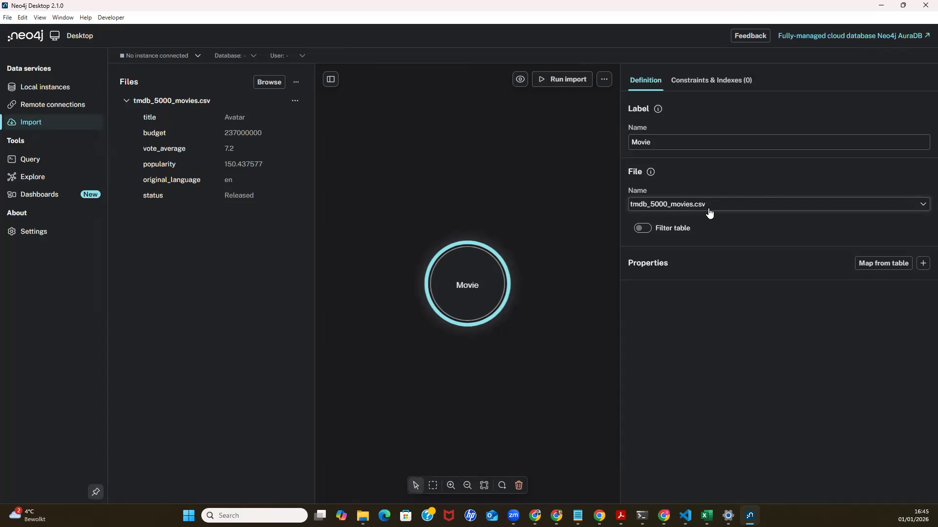
{"action": "left_click", "coordinate": [885, 263]}
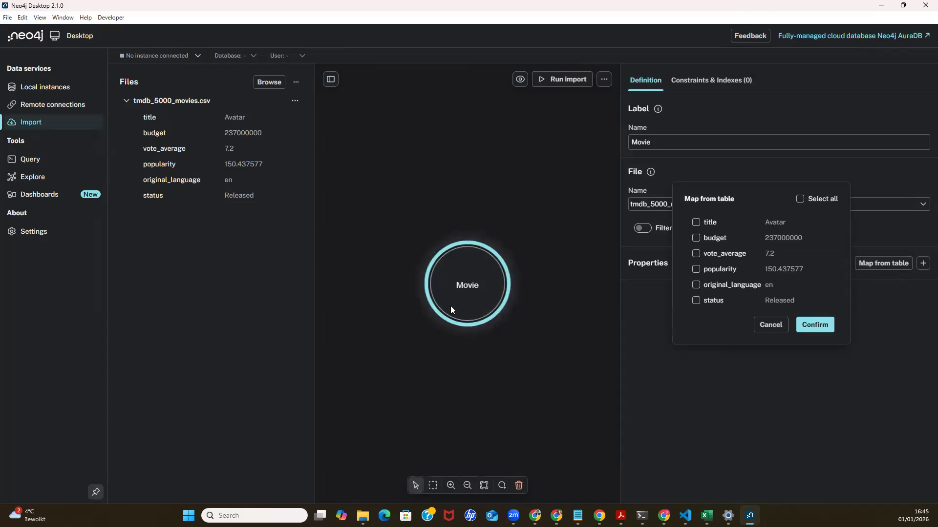
{"action": "left_click", "coordinate": [696, 223]}
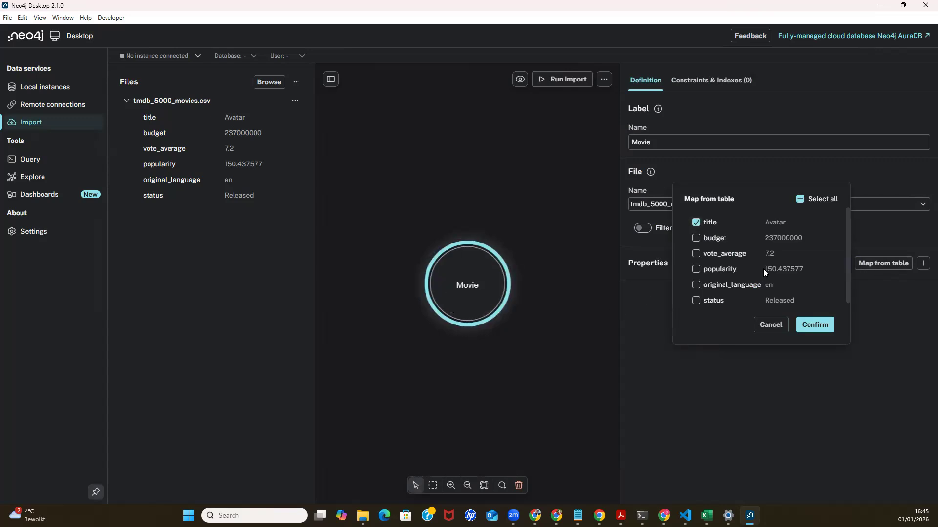
{"action": "left_click", "coordinate": [813, 323]}
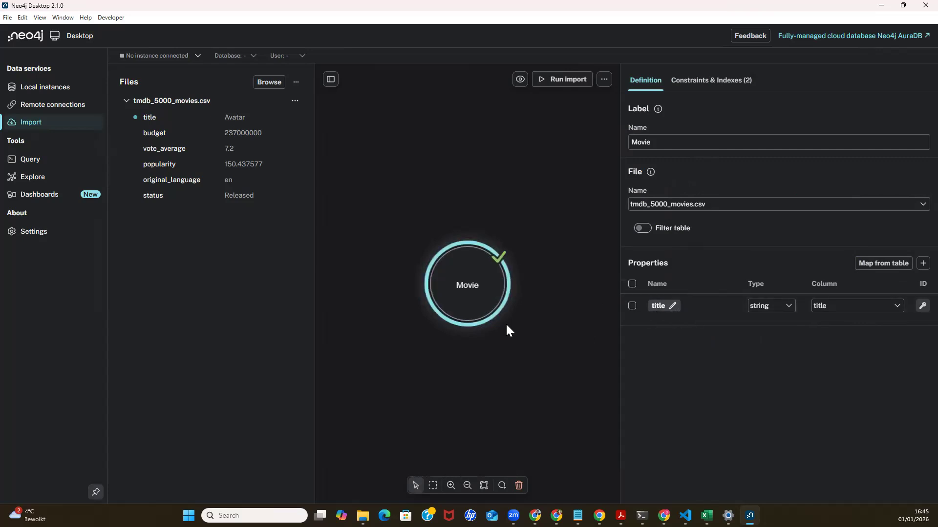
Step: Draw a relationship from Movie to a new node and map the status column as that node's property
{"action": "left_click_drag", "start_coordinate": [493, 320], "coordinate": [548, 385]}
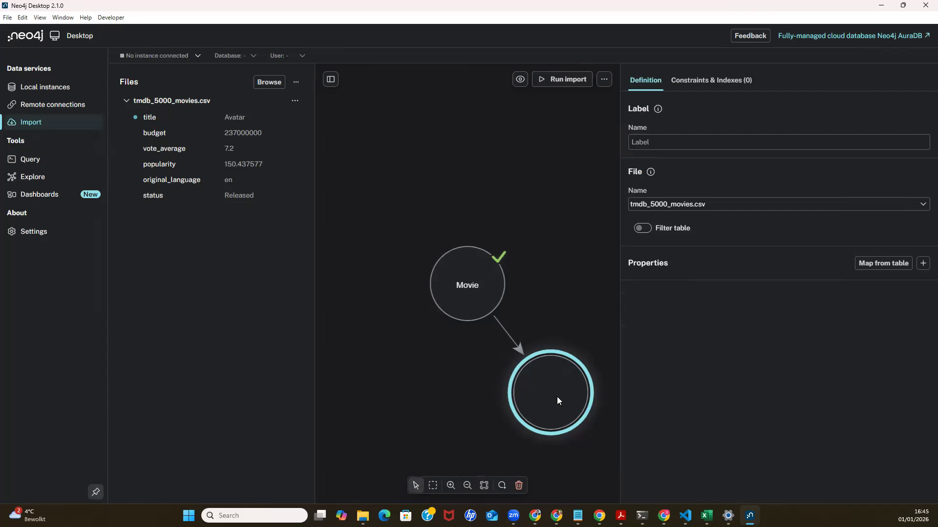
{"action": "left_click", "coordinate": [882, 264]}
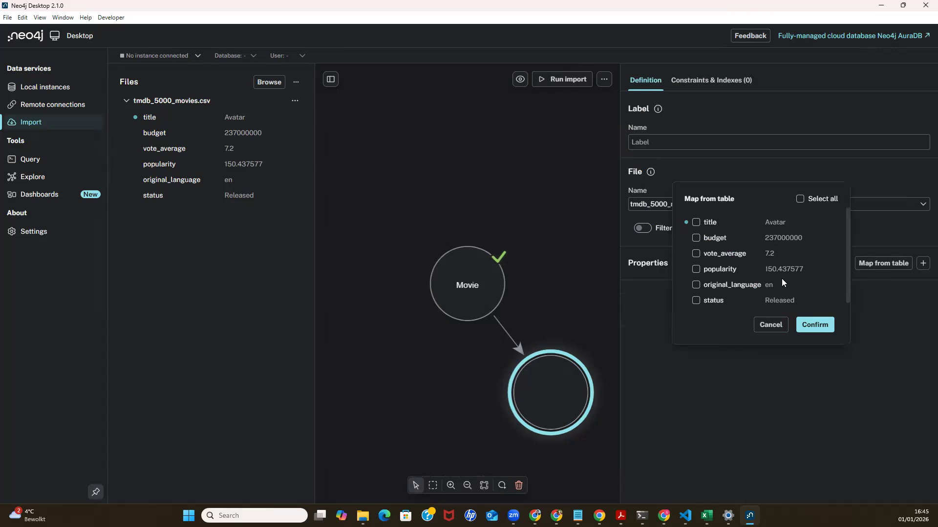
{"action": "left_click", "coordinate": [703, 300]}
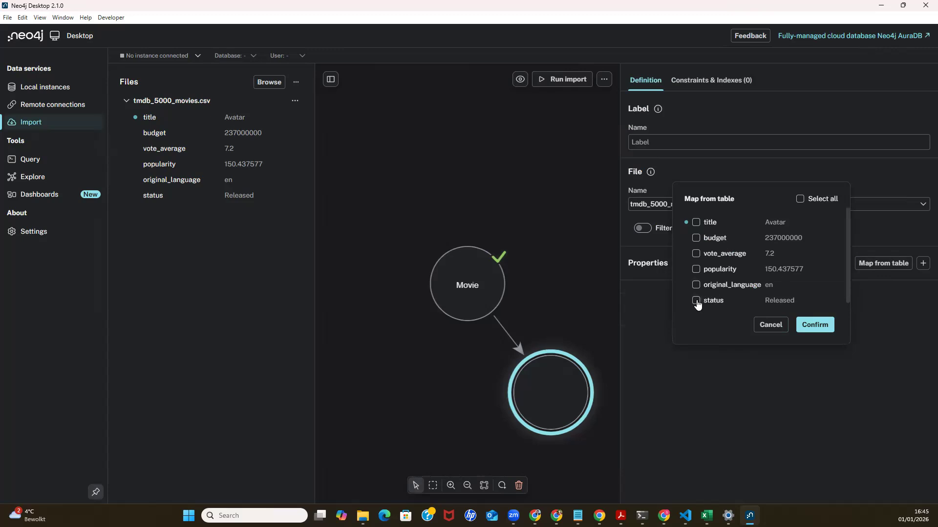
{"action": "left_click", "coordinate": [814, 325]}
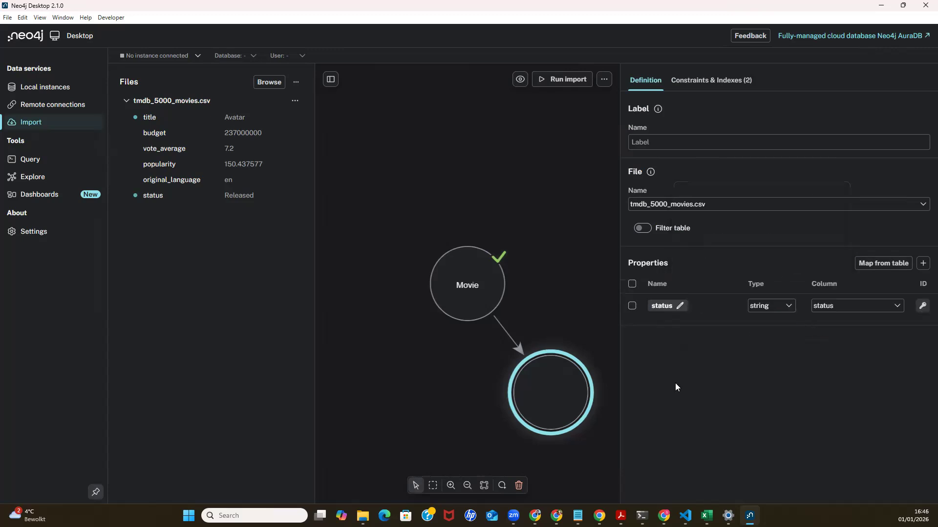
Step: Label the new unlabelled node connected to Movie as status
{"action": "double_click", "coordinate": [554, 389]}
{"action": "type", "text": "status"}
{"action": "key", "text": "Return"}
Step: Name the relationship from Movie to status has_status
{"action": "left_click", "coordinate": [509, 336]}
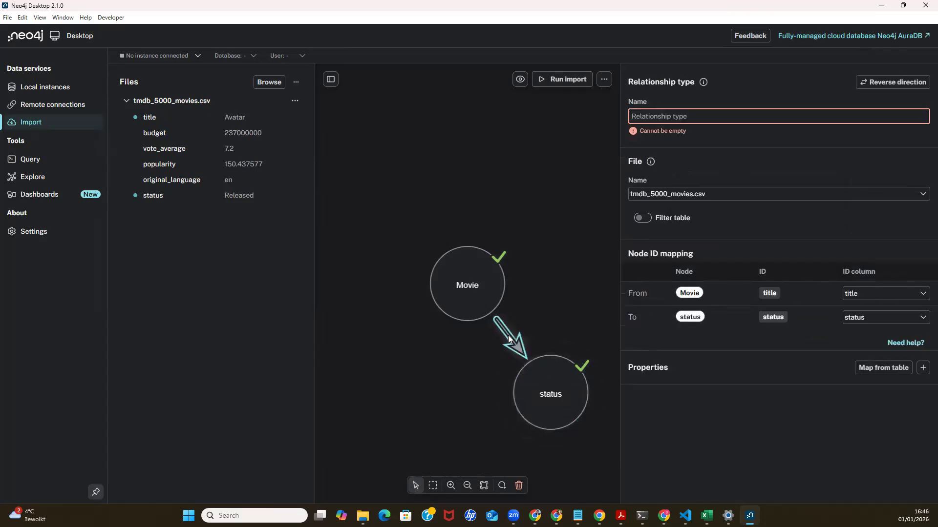
{"action": "left_click", "coordinate": [686, 117]}
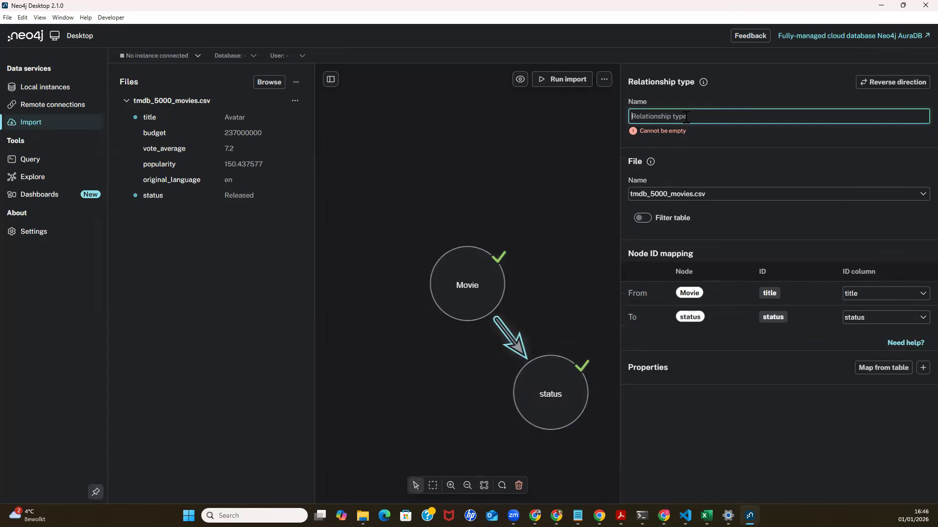
{"action": "type", "text": "has"}
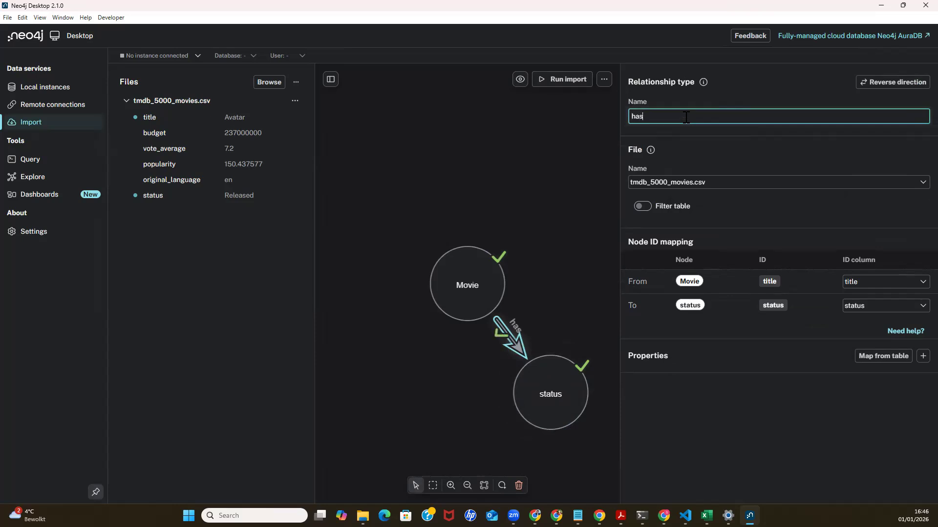
{"action": "type", "text": "_status"}
{"action": "left_click", "coordinate": [780, 400]}
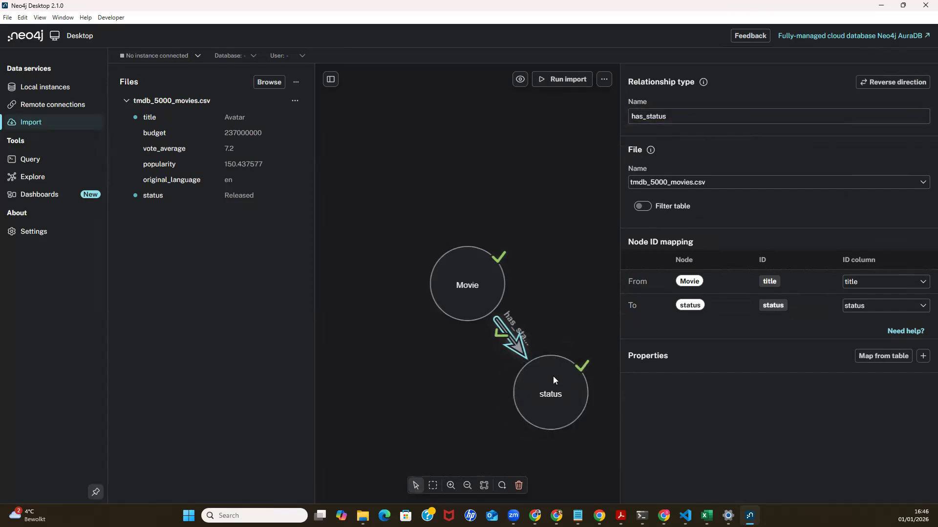
Step: Widen the model canvas and move the status node farther away from Movie
{"action": "left_click_drag", "start_coordinate": [618, 295], "coordinate": [745, 304]}
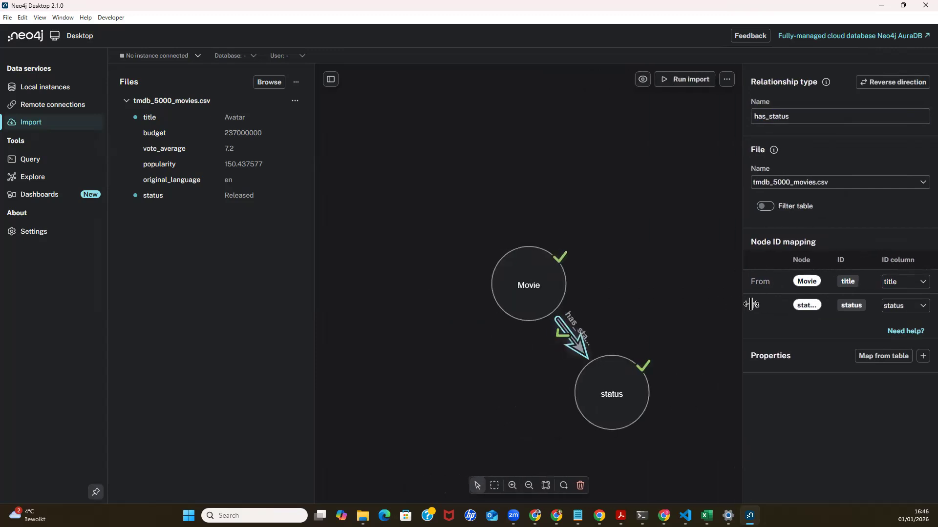
{"action": "left_click_drag", "start_coordinate": [624, 376], "coordinate": [662, 398]}
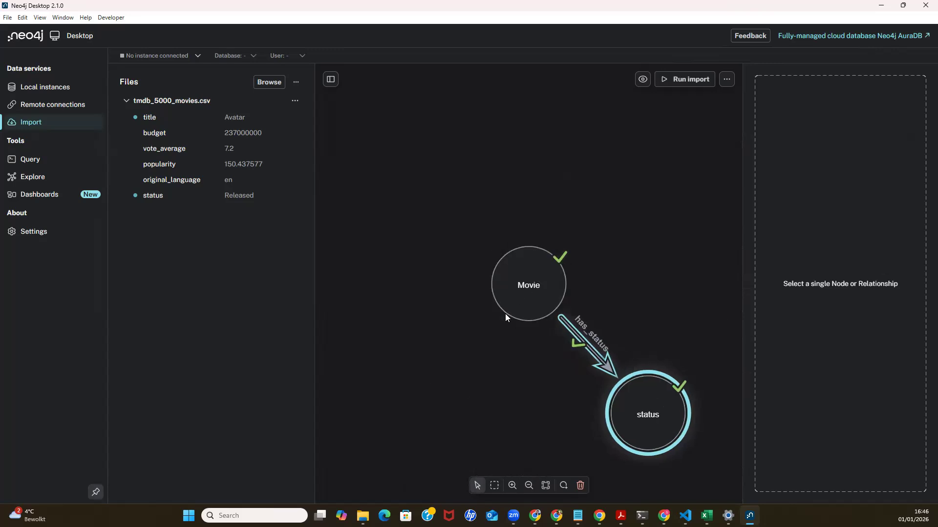
Step: Draw a second relationship from Movie to a new node and label that node Votes
{"action": "left_click_drag", "start_coordinate": [503, 315], "coordinate": [394, 415]}
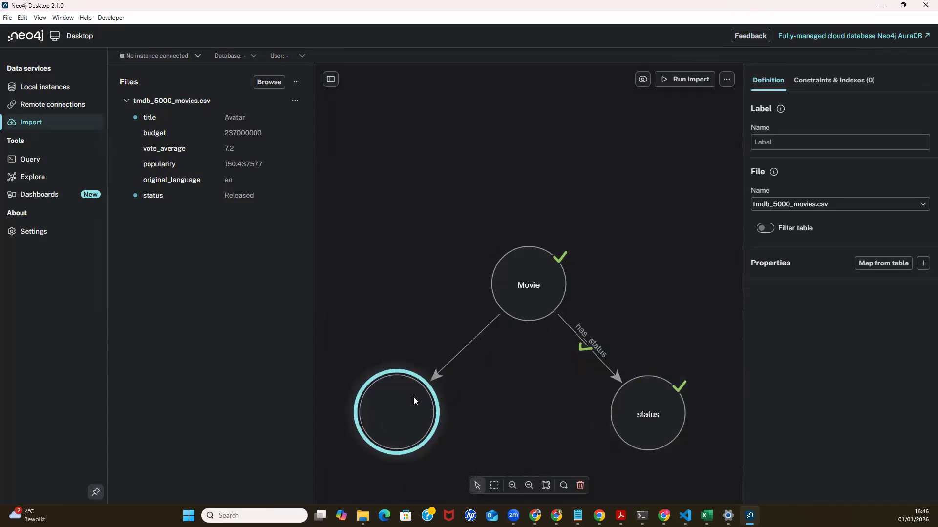
{"action": "double_click", "coordinate": [417, 411]}
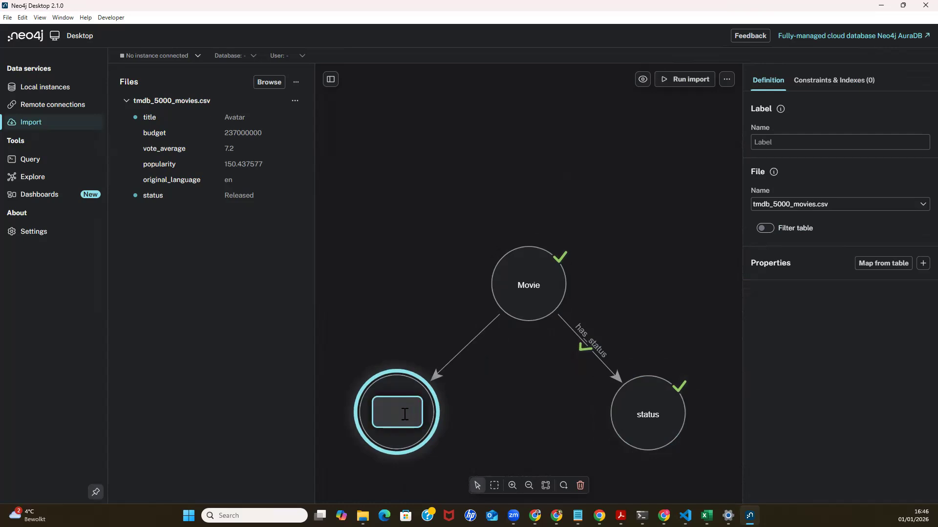
{"action": "type", "text": "Votes"}
{"action": "key", "text": "Return"}
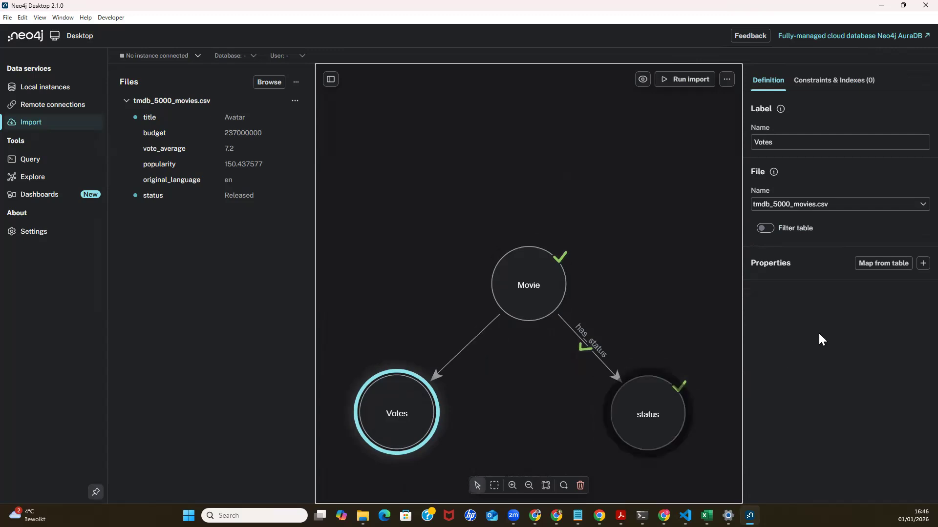
Step: Map the vote_average column as a property of the Votes node
{"action": "left_click", "coordinate": [883, 263]}
{"action": "left_click", "coordinate": [697, 255]}
{"action": "left_click", "coordinate": [813, 325]}
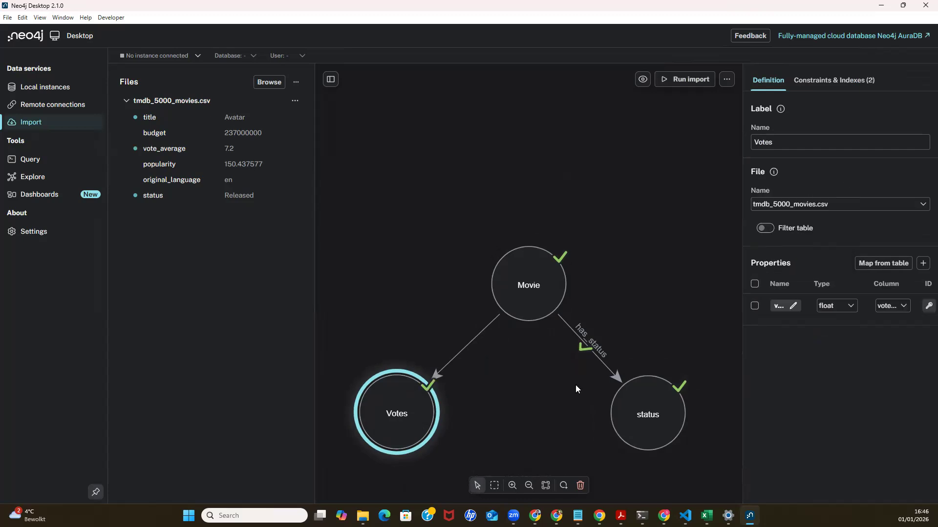
Step: Name the relationship from Movie to Votes rated_as
{"action": "left_click", "coordinate": [472, 339]}
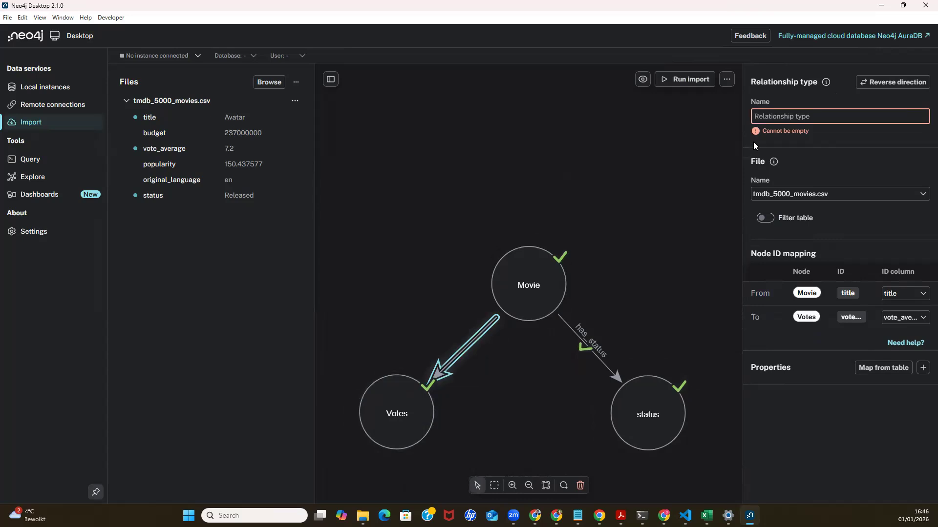
{"action": "left_click", "coordinate": [783, 115]}
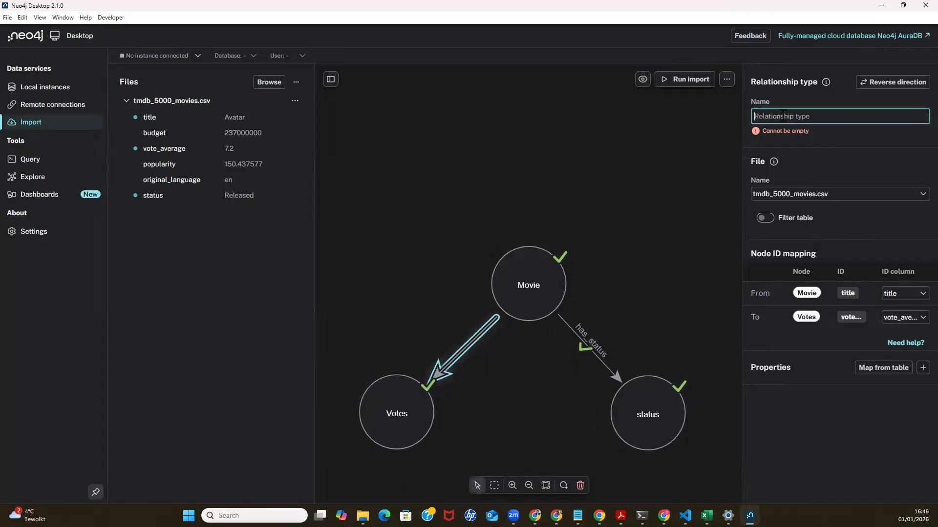
{"action": "type", "text": "rated_as"}
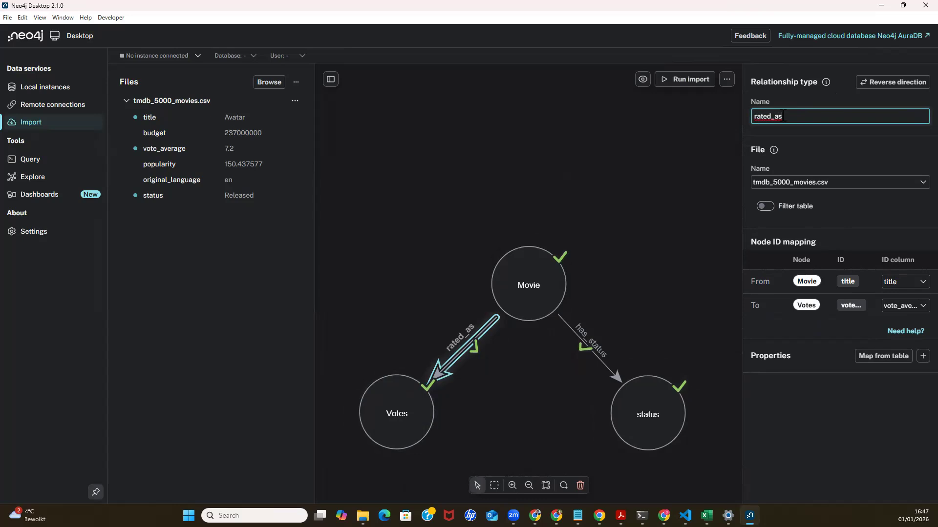
{"action": "left_click", "coordinate": [842, 416]}
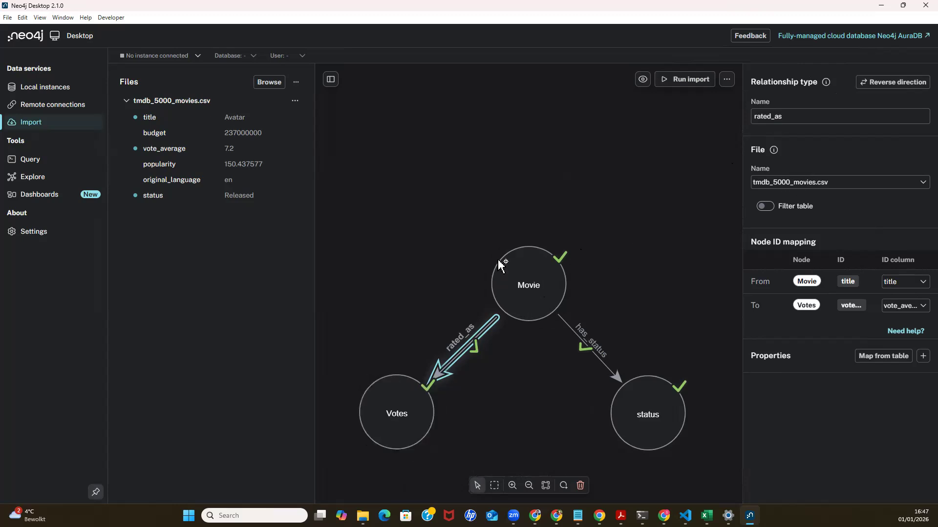
Step: Draw a third relationship from Movie to a new node above it and label that node language
{"action": "left_click_drag", "start_coordinate": [507, 266], "coordinate": [405, 186]}
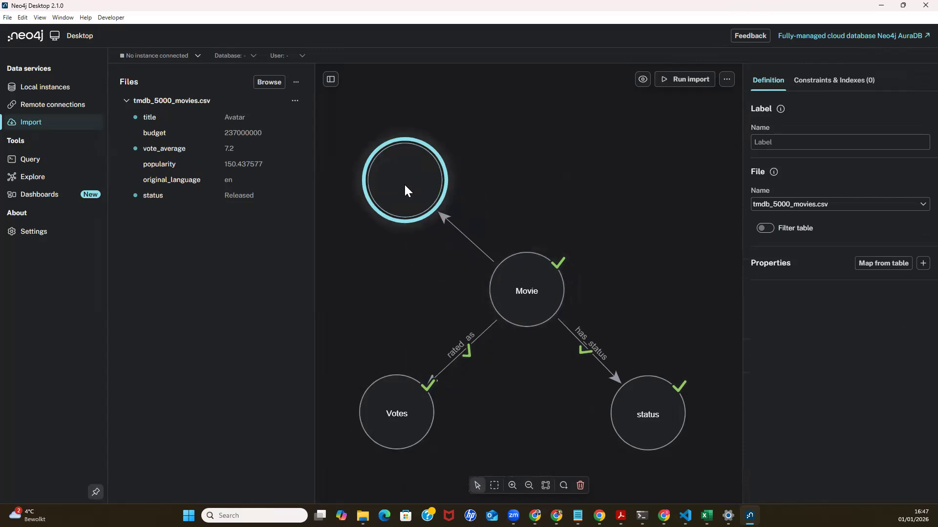
{"action": "left_click", "coordinate": [781, 144]}
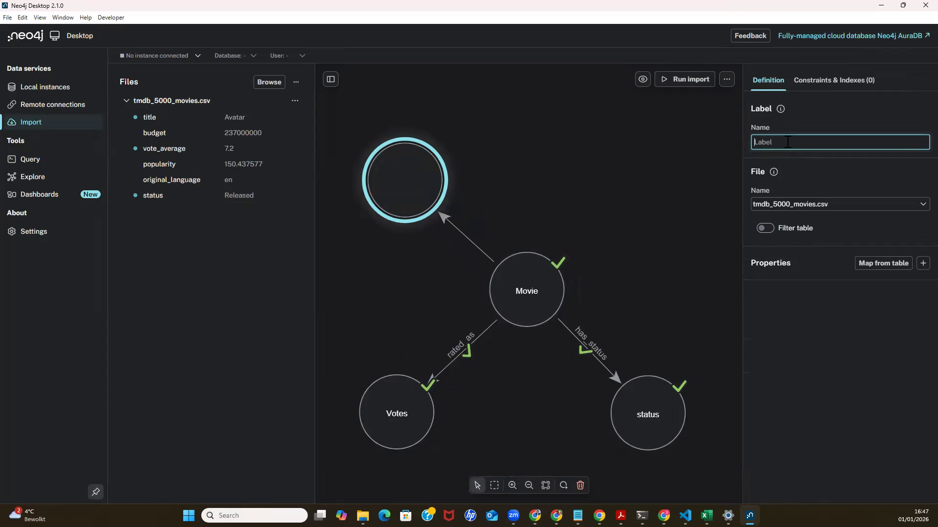
{"action": "type", "text": "language"}
Step: Map the original_language column as a property of the language node
{"action": "left_click", "coordinate": [886, 264]}
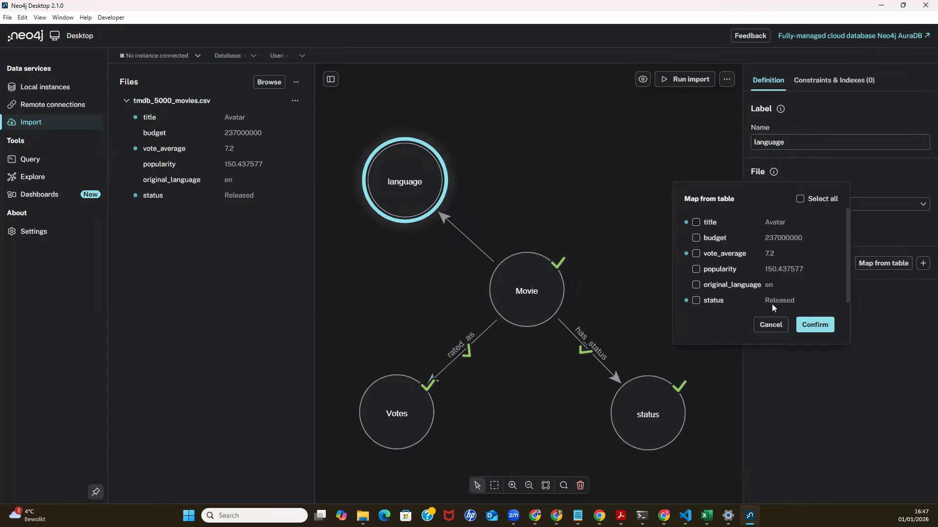
{"action": "left_click", "coordinate": [696, 286]}
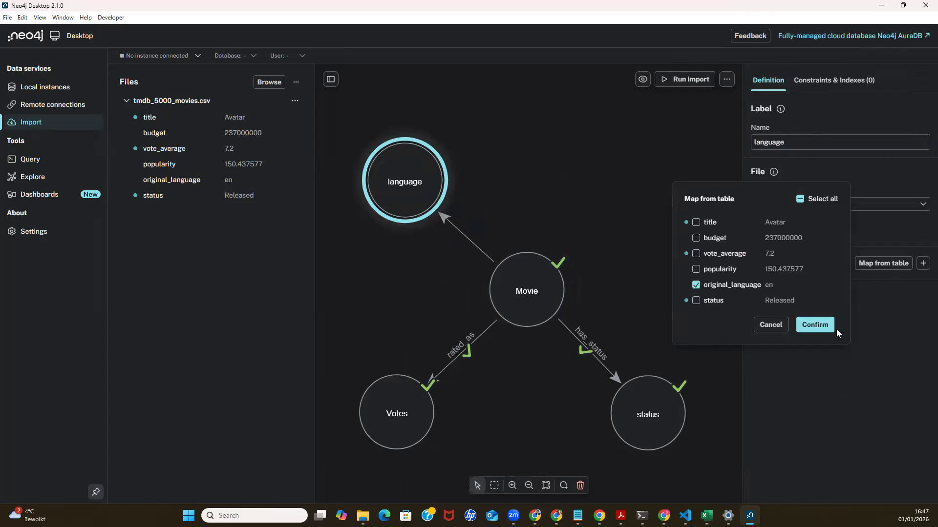
{"action": "left_click", "coordinate": [816, 325]}
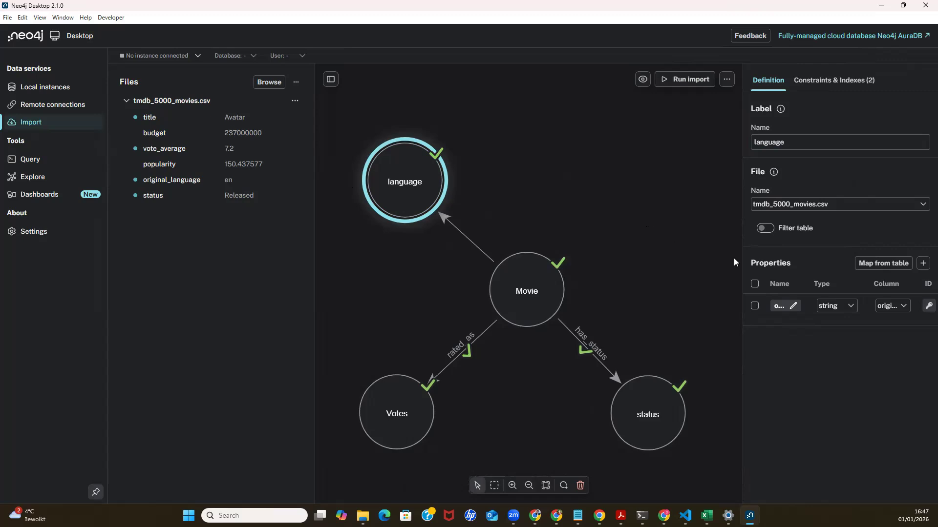
Step: Name the relationship from Movie to language in_language
{"action": "left_click", "coordinate": [462, 233]}
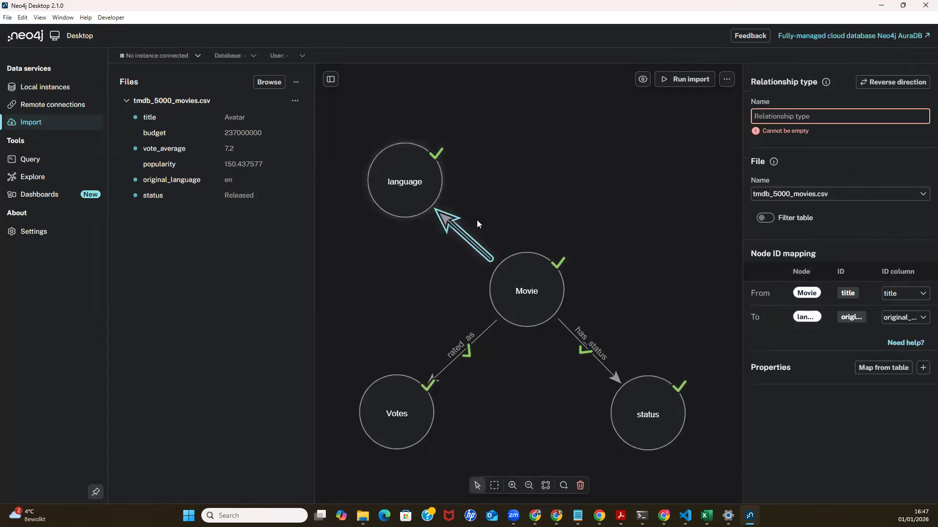
{"action": "left_click", "coordinate": [788, 113]}
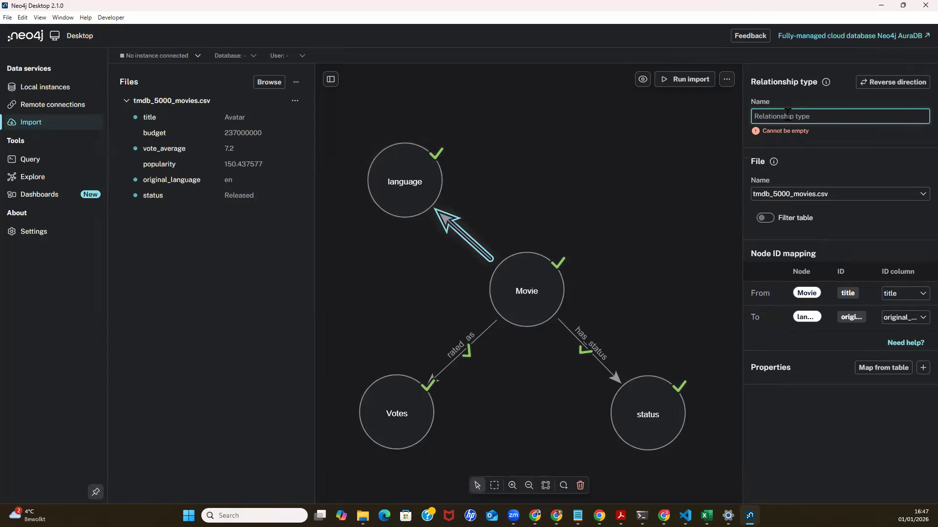
{"action": "type", "text": "in_language"}
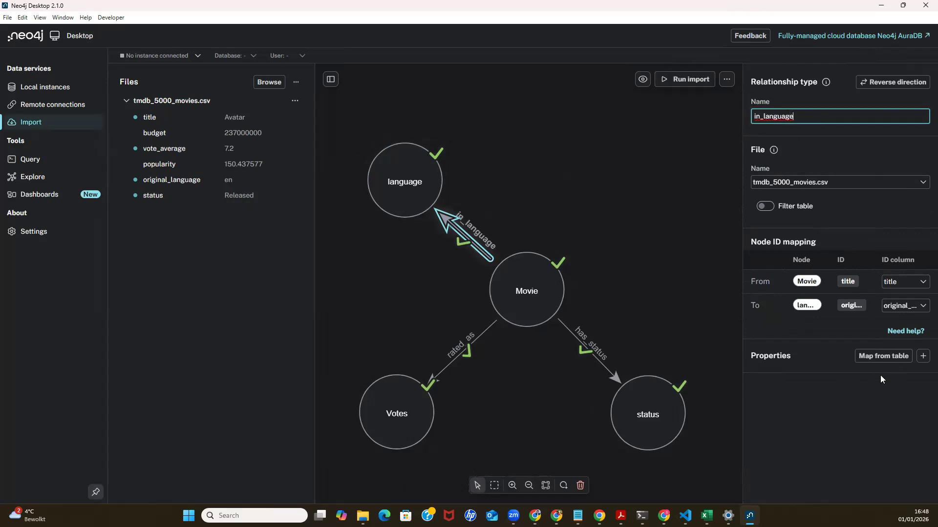
{"action": "left_click", "coordinate": [850, 415]}
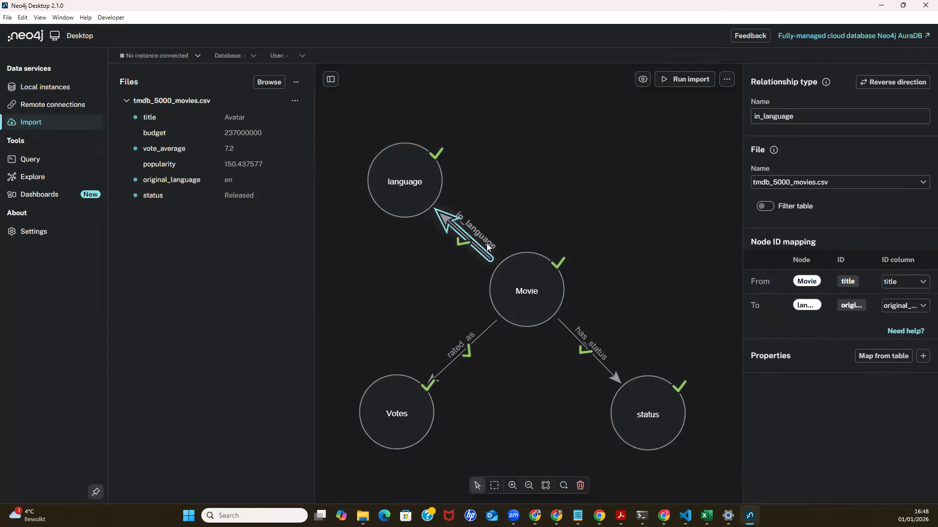
Step: Draw a fourth relationship from Movie to a new node opposite Votes and label that node budget
{"action": "left_click_drag", "start_coordinate": [491, 263], "coordinate": [659, 173]}
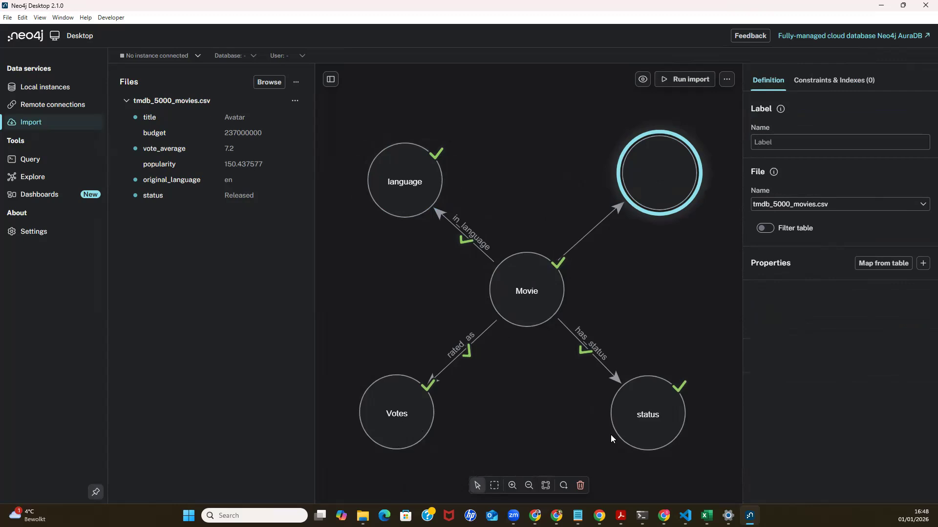
{"action": "double_click", "coordinate": [654, 169]}
{"action": "type", "text": "budget"}
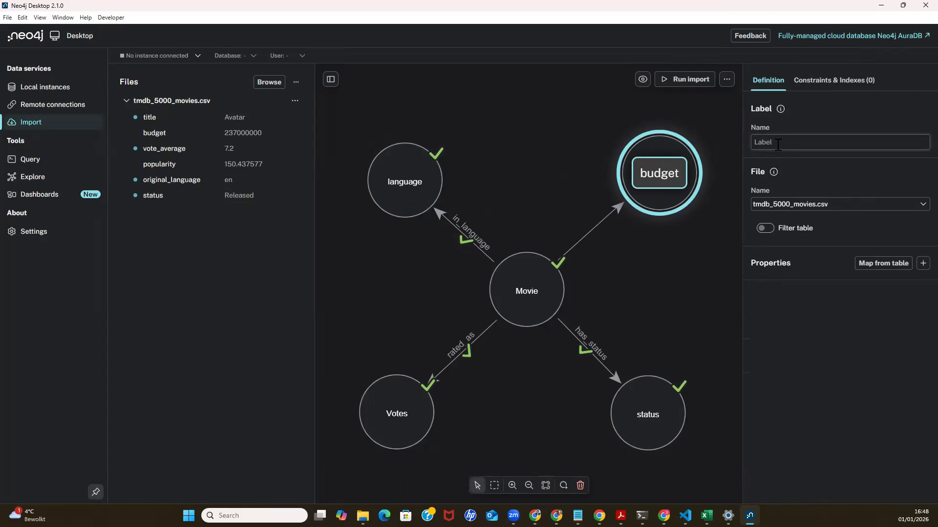
{"action": "left_click", "coordinate": [805, 144]}
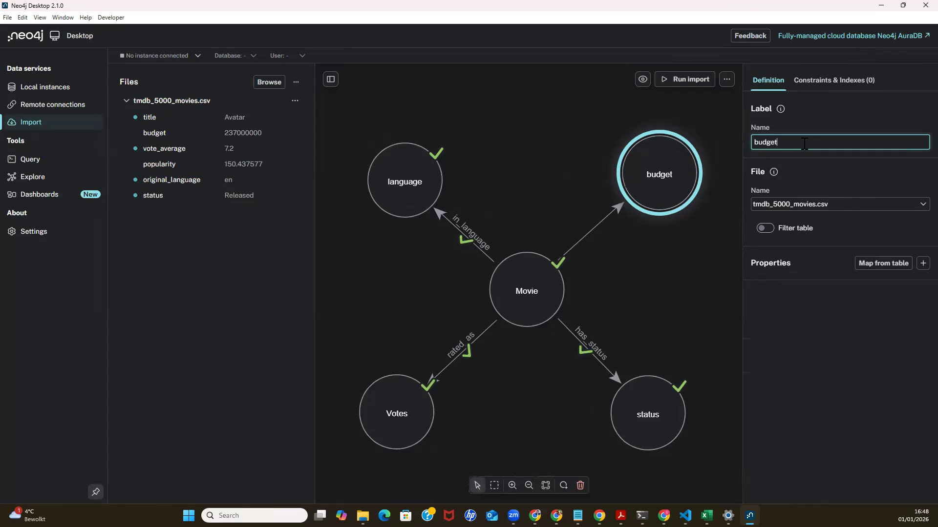
Step: Map the budget column as a property of the budget node
{"action": "left_click", "coordinate": [885, 263]}
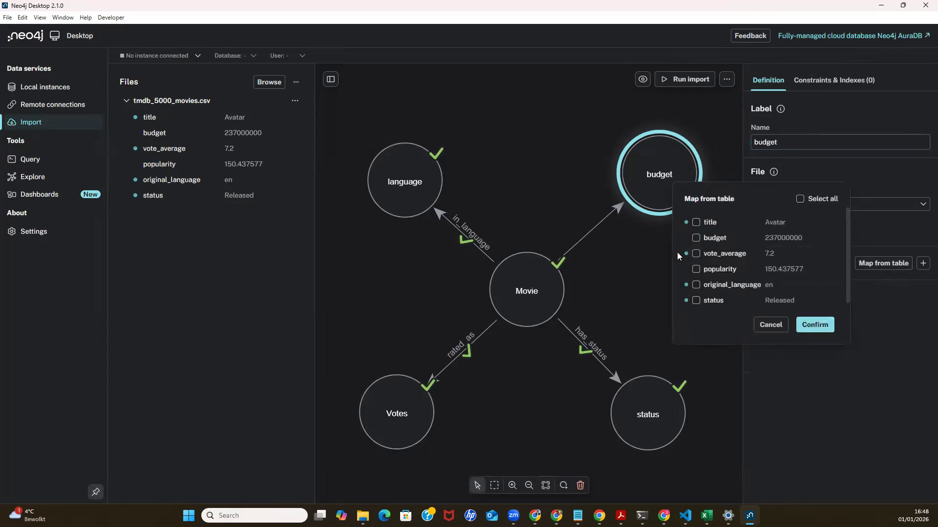
{"action": "left_click", "coordinate": [695, 238]}
{"action": "left_click", "coordinate": [815, 325]}
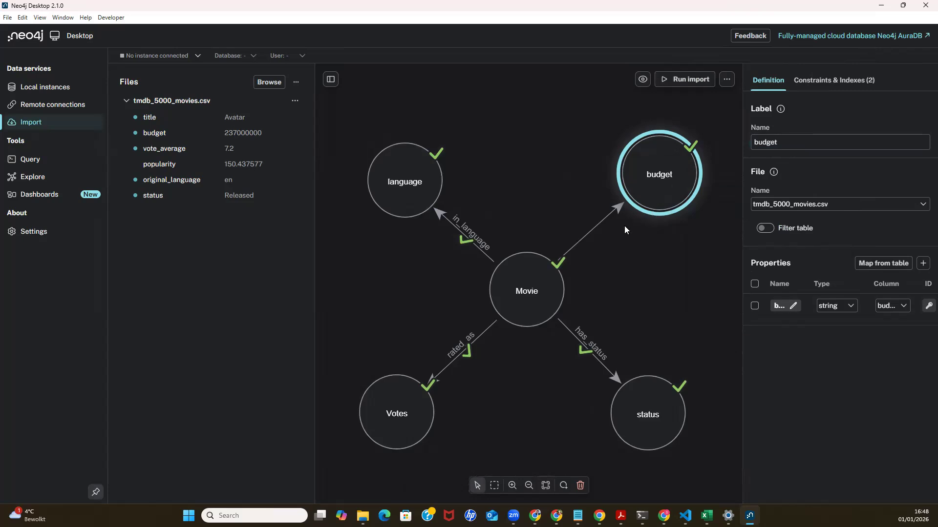
Step: Name the relationship from Movie to budget has_cost
{"action": "left_click", "coordinate": [597, 228]}
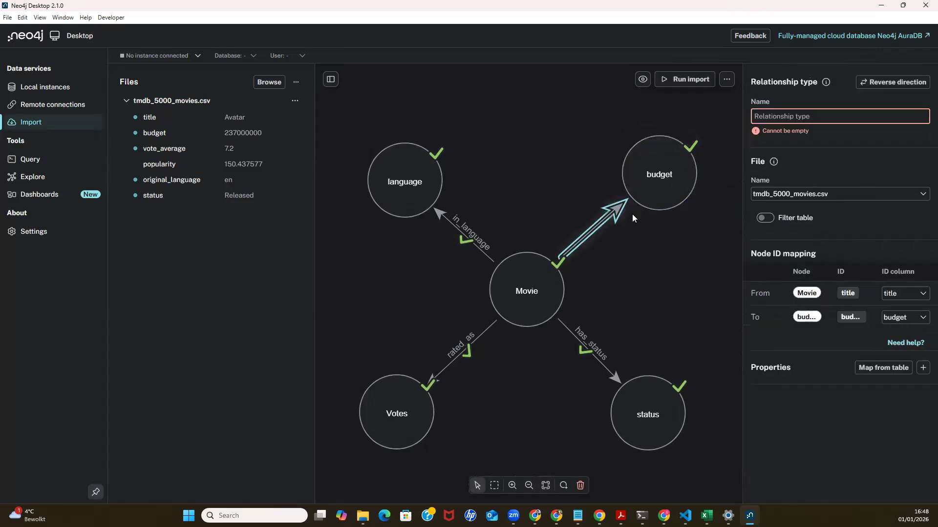
{"action": "left_click", "coordinate": [796, 119]}
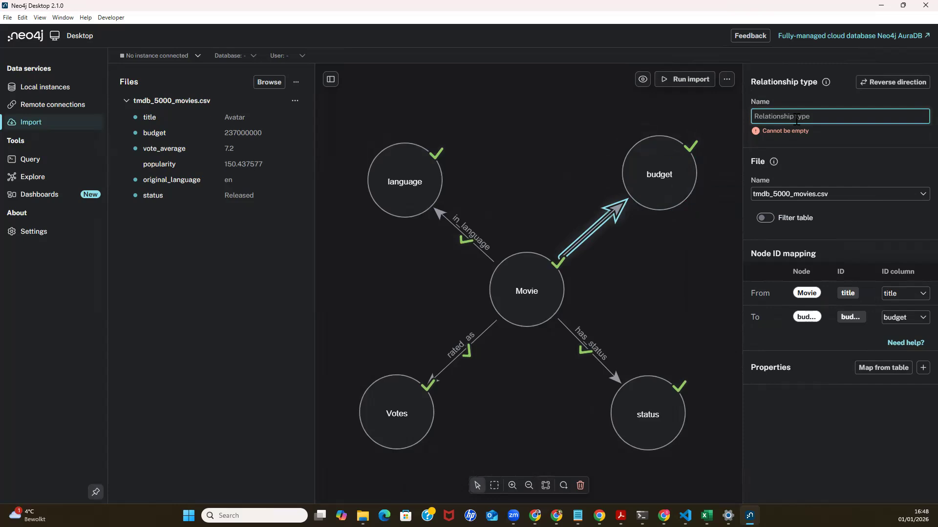
{"action": "type", "text": "has_cost"}
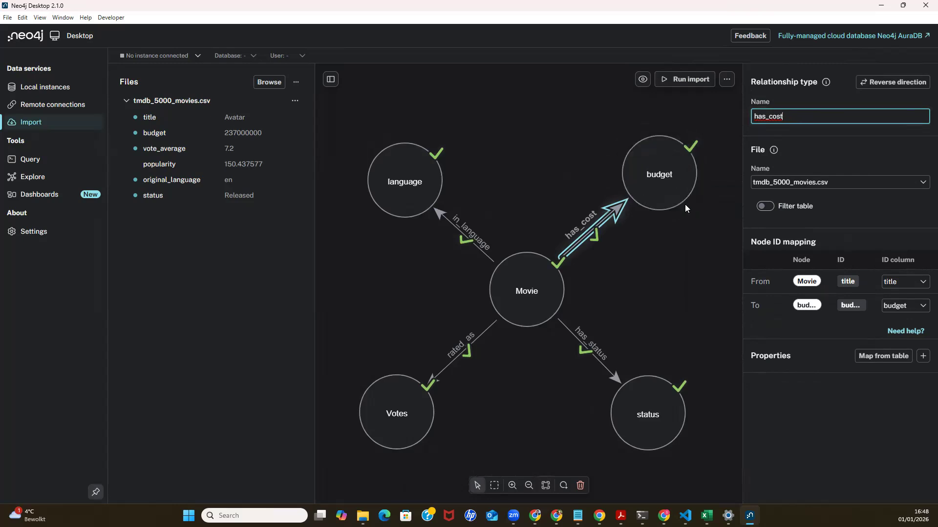
{"action": "left_click", "coordinate": [878, 395]}
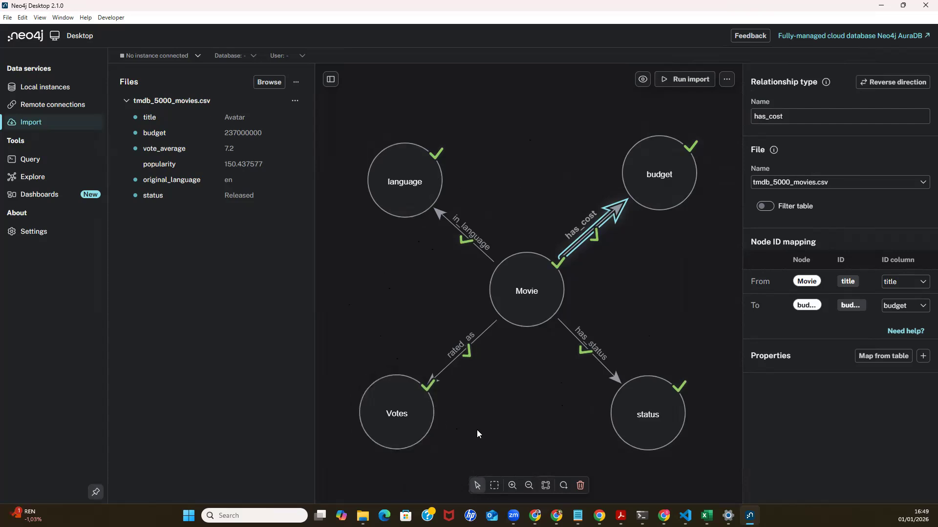
Step: Connect the import model to the local Training instance
{"action": "left_click", "coordinate": [40, 179]}
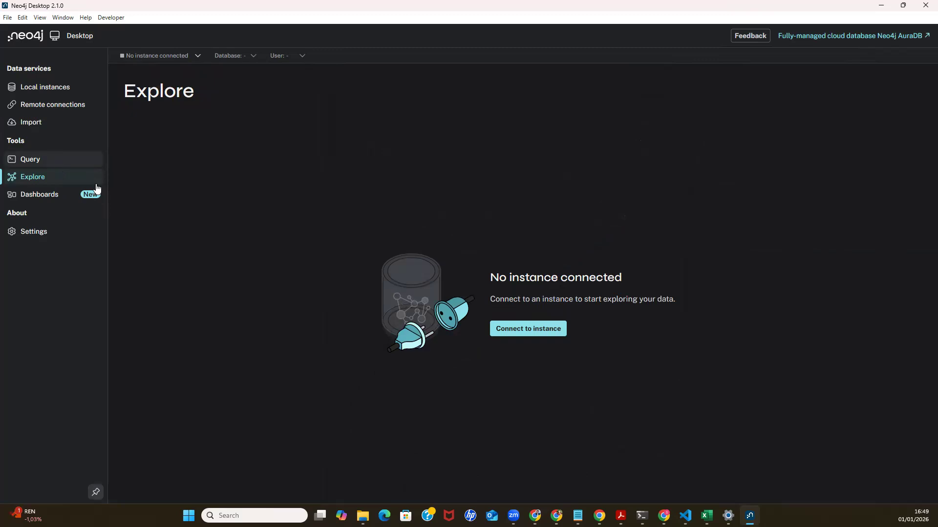
{"action": "left_click", "coordinate": [42, 122]}
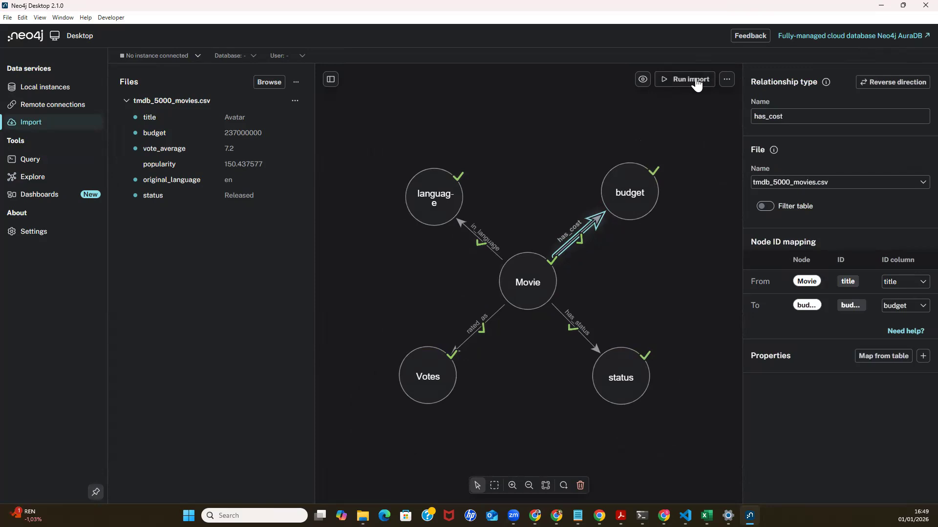
{"action": "left_click", "coordinate": [193, 56]}
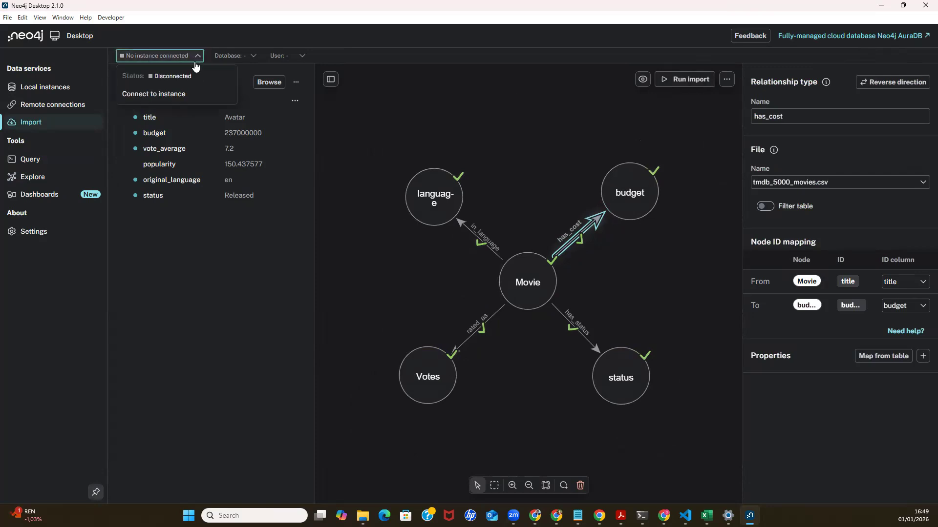
{"action": "left_click", "coordinate": [173, 95]}
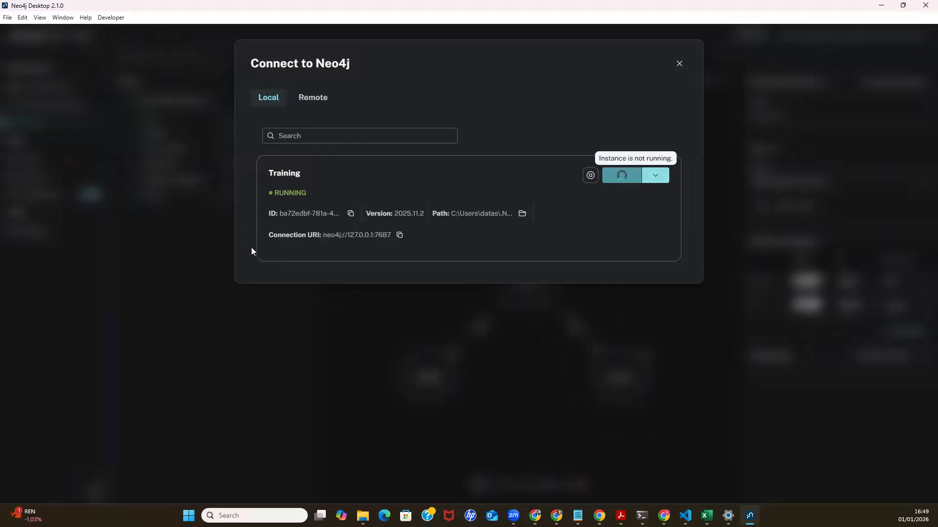
{"action": "left_click", "coordinate": [627, 177]}
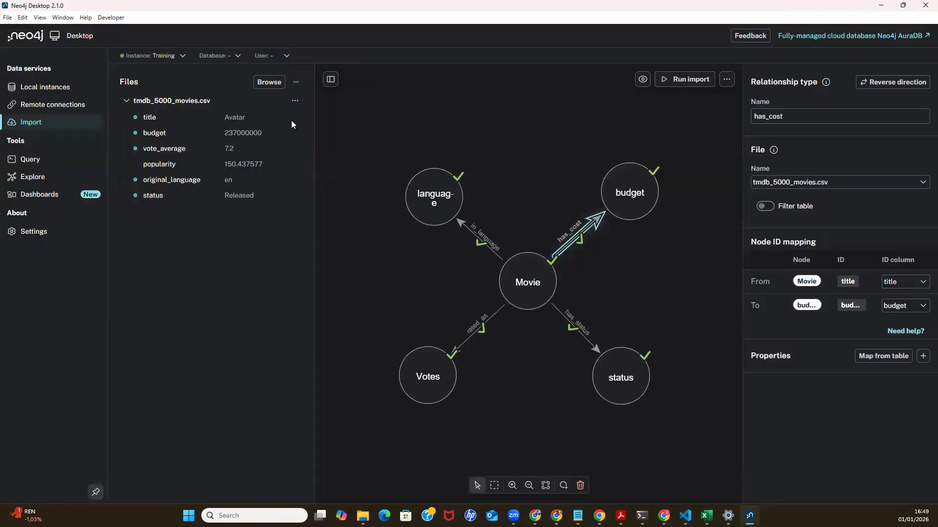
Step: Try to run the import of the movie model into the Training instance
{"action": "left_click", "coordinate": [241, 58]}
{"action": "left_click", "coordinate": [235, 293]}
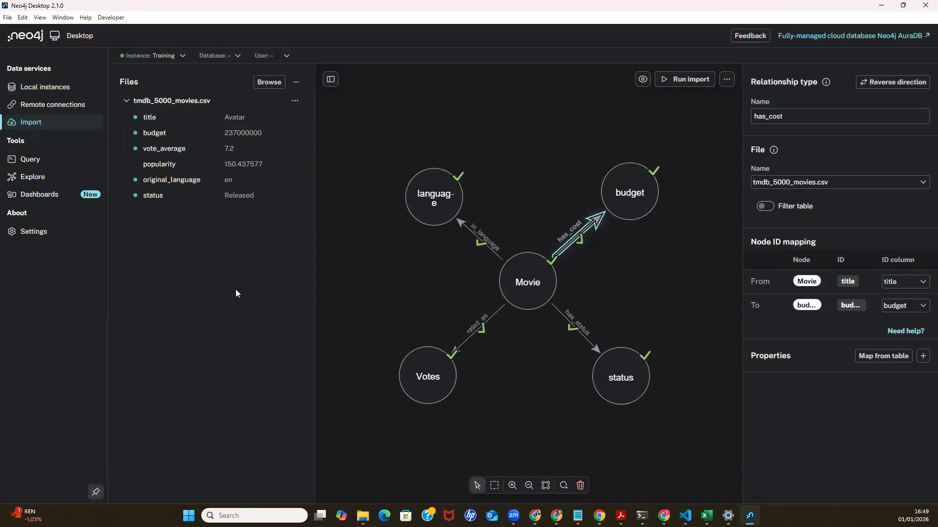
{"action": "left_click", "coordinate": [692, 79]}
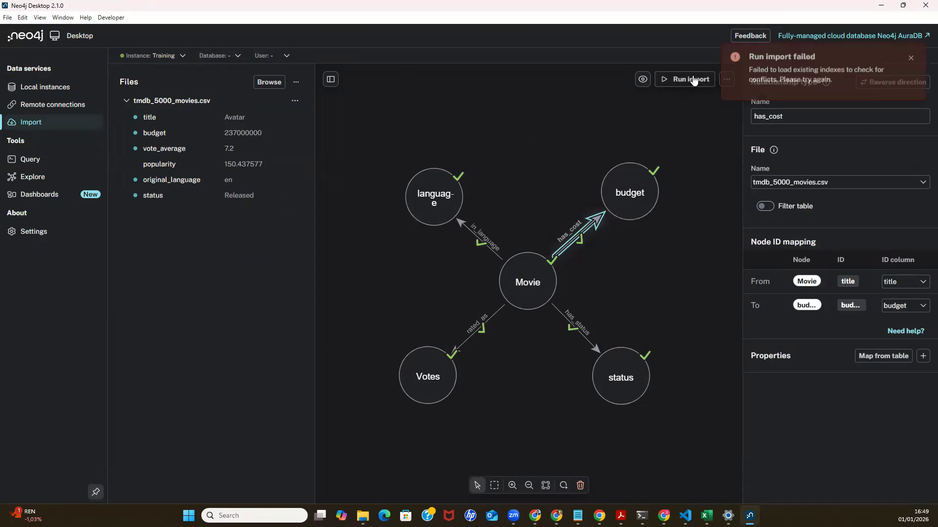
{"action": "left_click", "coordinate": [911, 60]}
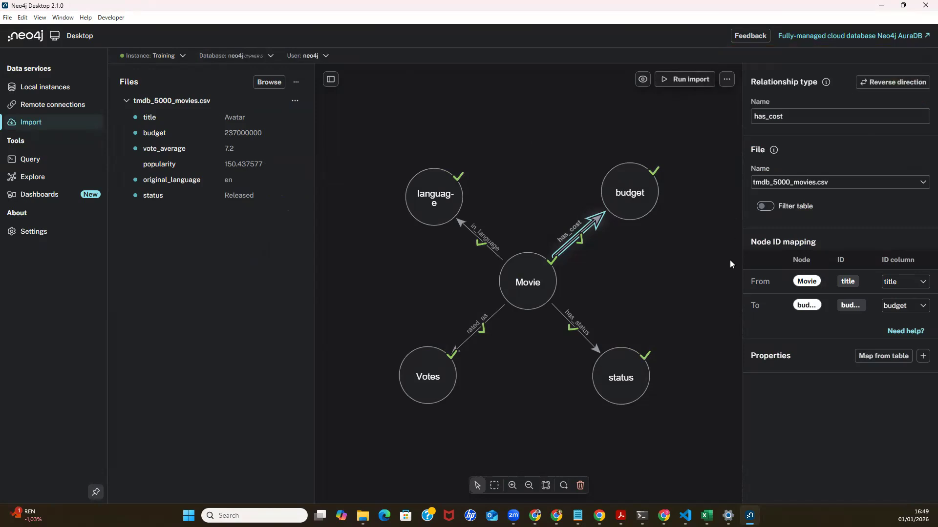
Step: Open the graph in Explore and examine the Movie nodes with their Votes, language and status relationships up close
{"action": "left_click", "coordinate": [30, 177]}
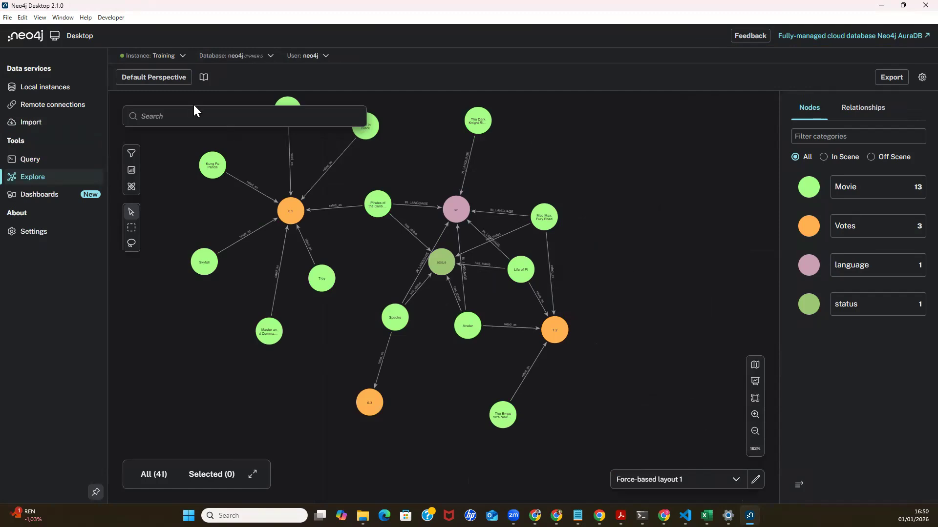
{"action": "scroll", "coordinate": [646, 207], "scroll_direction": "up", "scroll_amount": 3}
{"action": "left_click_drag", "start_coordinate": [588, 257], "coordinate": [744, 344]}
{"action": "left_click_drag", "start_coordinate": [437, 232], "coordinate": [363, 154]}
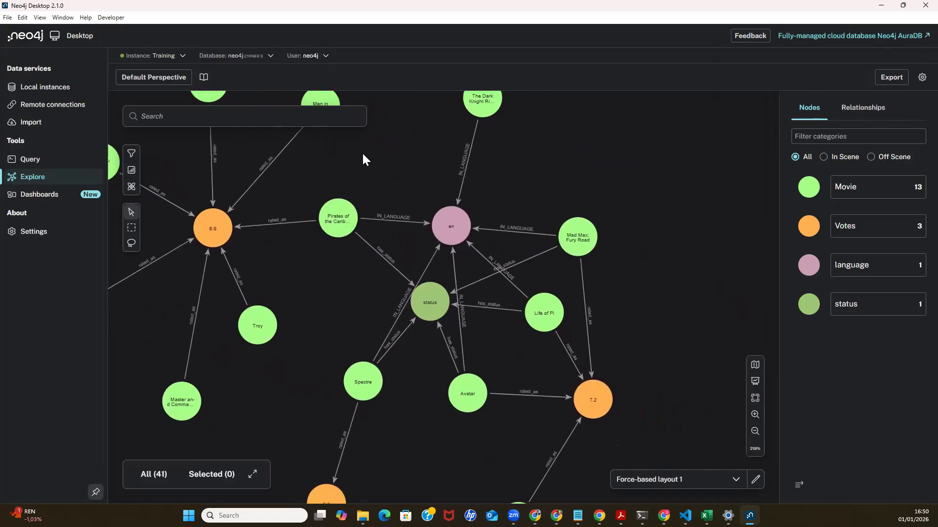
Step: Switch the graph scene to Force-based layout 2
{"action": "left_click", "coordinate": [727, 486]}
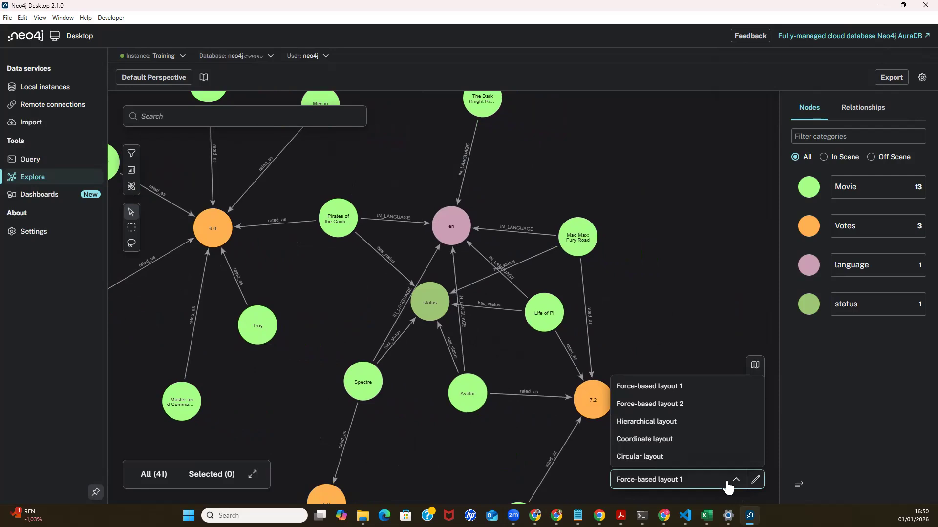
{"action": "left_click", "coordinate": [679, 404]}
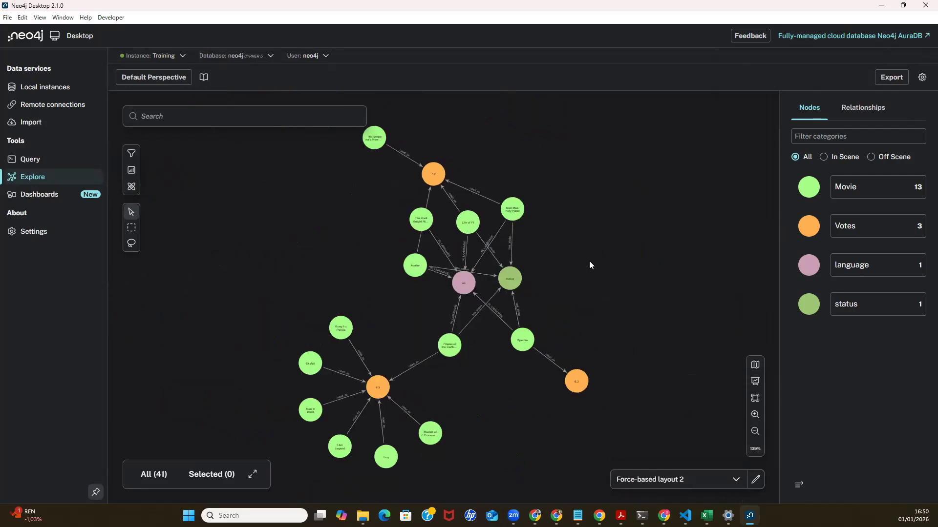
{"action": "scroll", "coordinate": [589, 260], "scroll_direction": "up", "scroll_amount": 2}
{"action": "scroll", "coordinate": [590, 263], "scroll_direction": "down", "scroll_amount": 1}
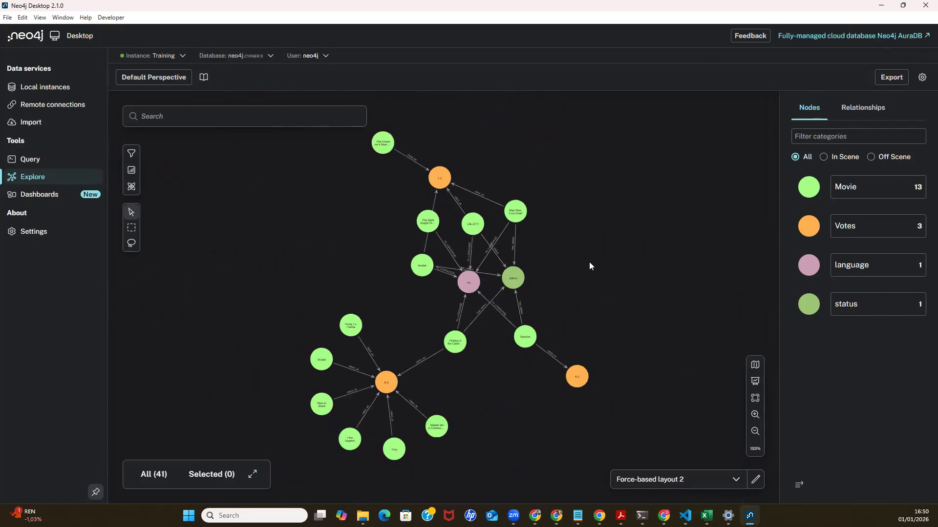
Step: Arrange the graph scene in the Hierarchical layout and inspect the rows of connected nodes
{"action": "left_click", "coordinate": [734, 482]}
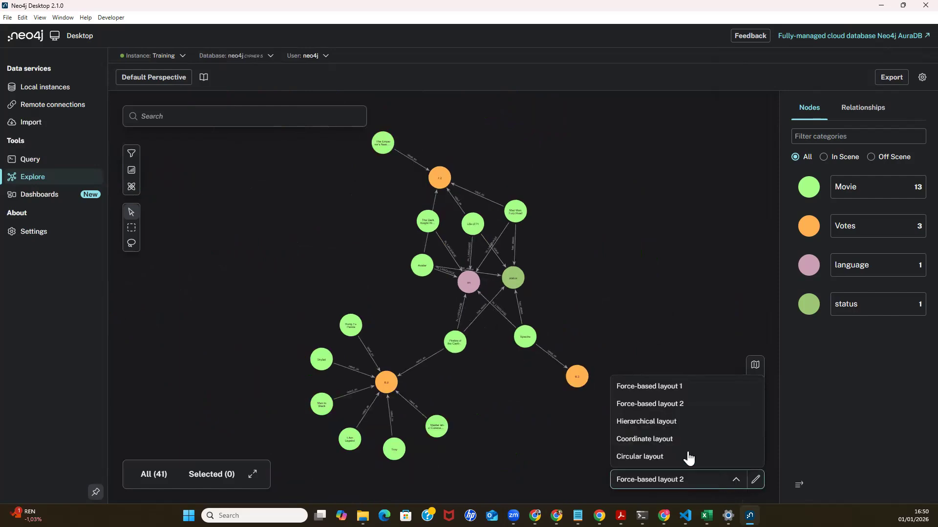
{"action": "left_click", "coordinate": [654, 421]}
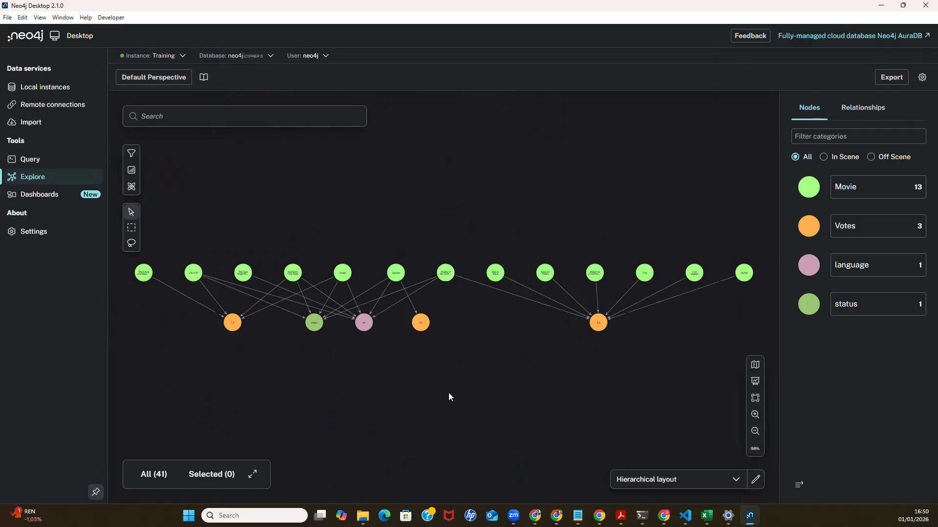
{"action": "scroll", "coordinate": [449, 396], "scroll_direction": "up", "scroll_amount": 3}
{"action": "left_click_drag", "start_coordinate": [385, 358], "coordinate": [544, 416]}
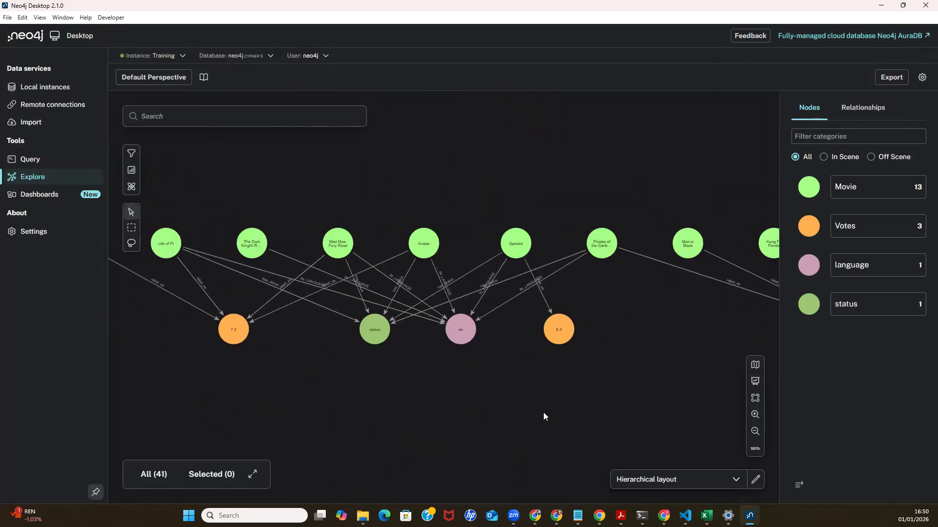
{"action": "scroll", "coordinate": [368, 399], "scroll_direction": "up", "scroll_amount": 1}
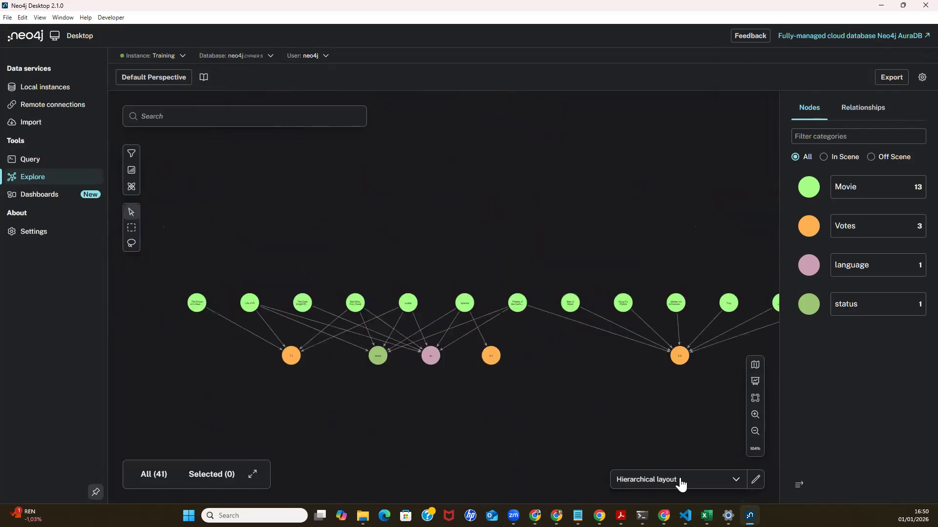
Step: Change the graph scene to the Coordinate layout
{"action": "left_click", "coordinate": [731, 482]}
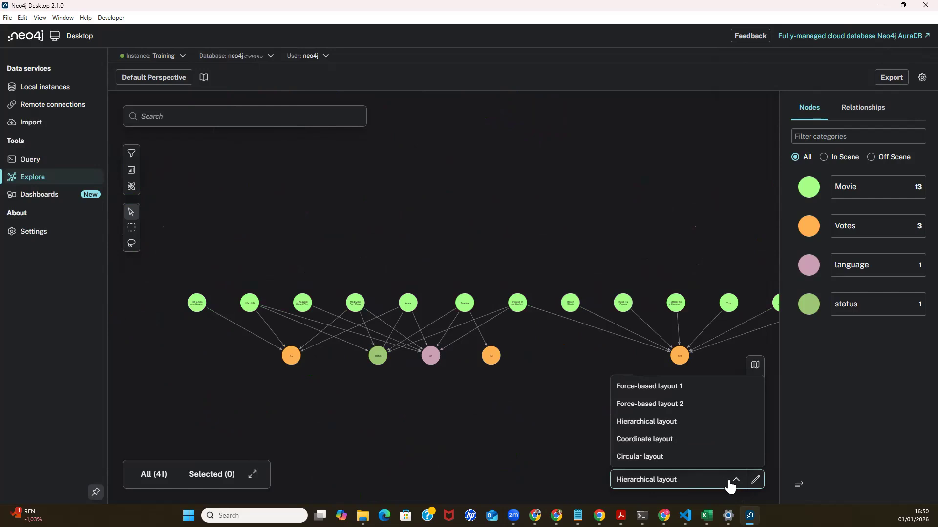
{"action": "left_click", "coordinate": [644, 440]}
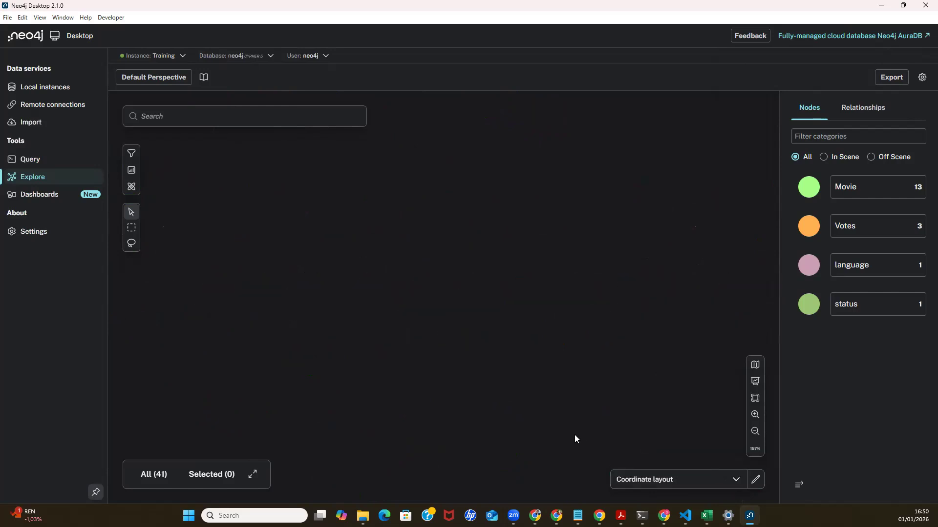
Step: Change the graph scene to the Circular layout
{"action": "left_click", "coordinate": [705, 484]}
{"action": "left_click", "coordinate": [650, 455]}
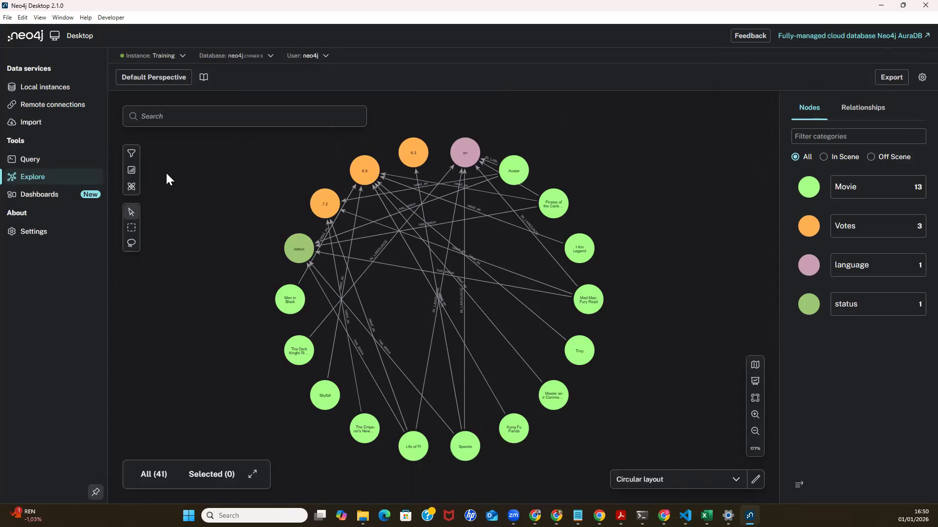
Step: Return to the import model and open the saved model file neo4j_importer_model_2025-12-28 from the Desktop folder without its data
{"action": "left_click", "coordinate": [47, 126]}
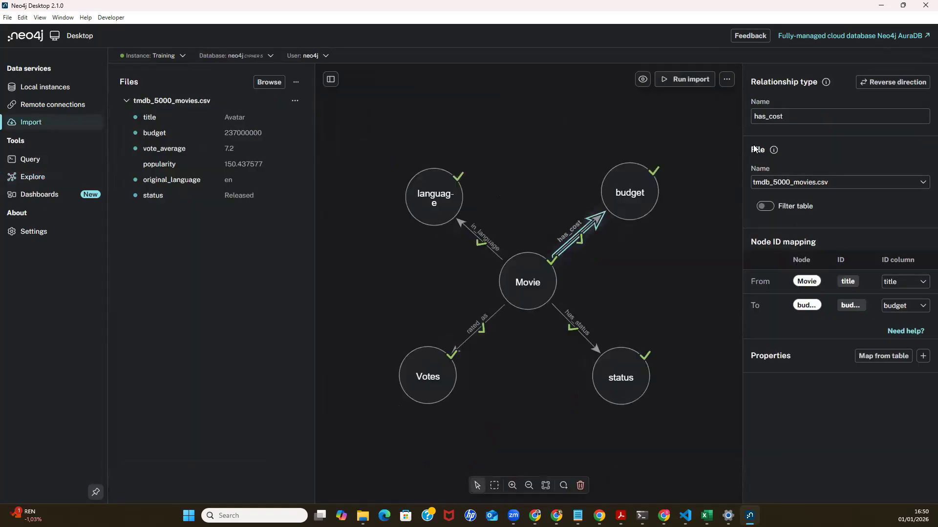
{"action": "left_click", "coordinate": [728, 81]}
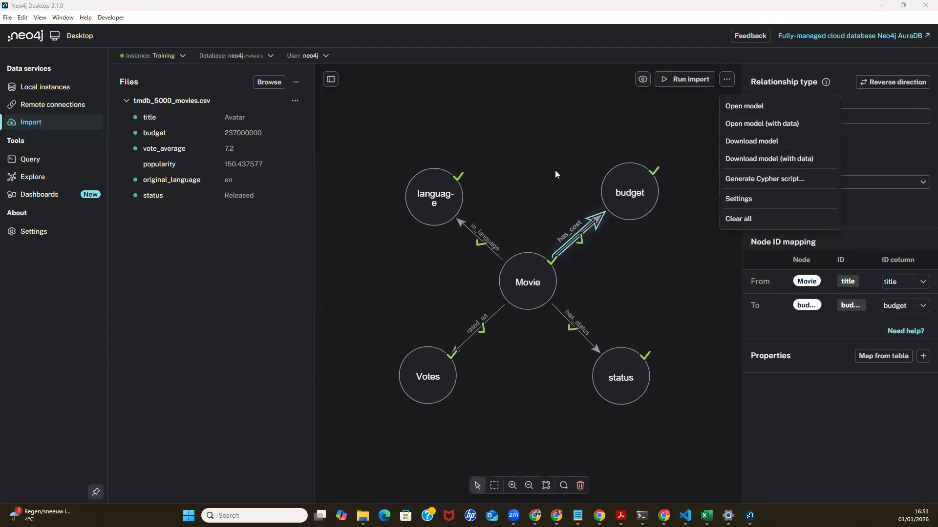
{"action": "left_click", "coordinate": [542, 148]}
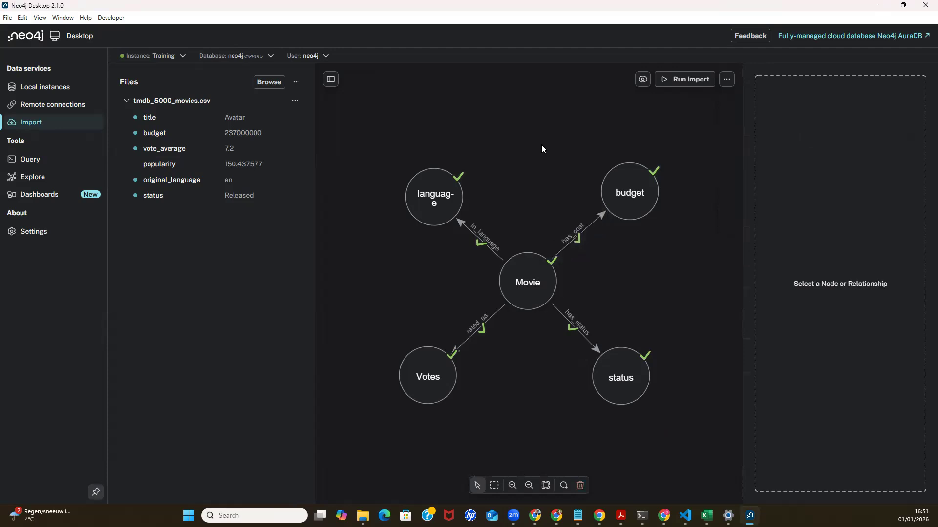
{"action": "left_click", "coordinate": [726, 79]}
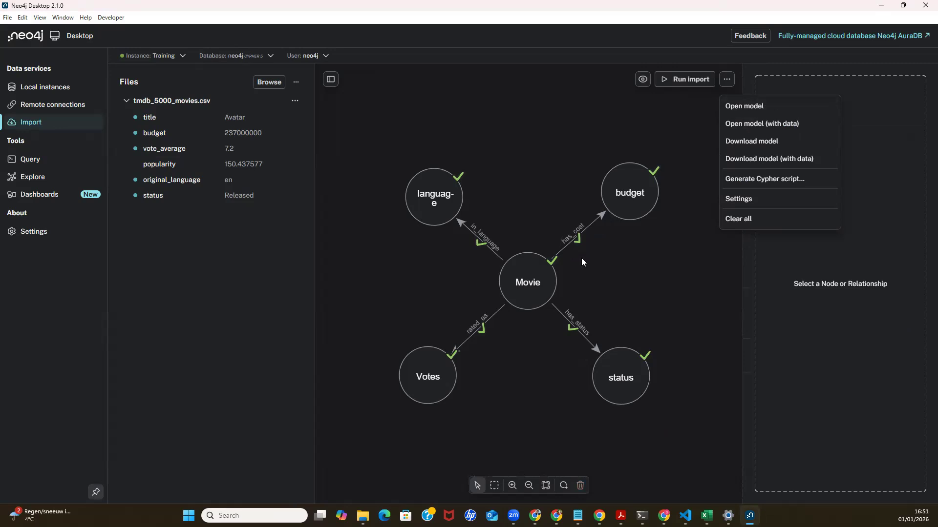
{"action": "left_click", "coordinate": [748, 107]}
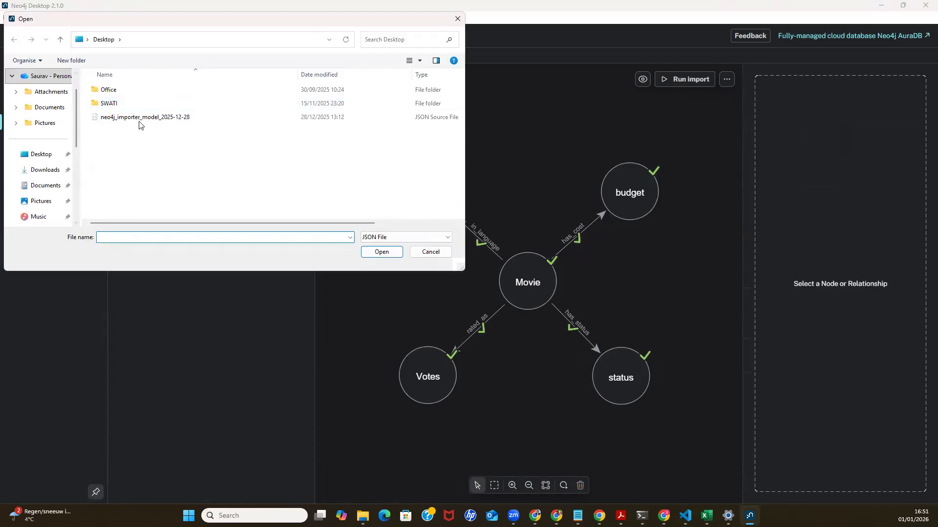
{"action": "left_click", "coordinate": [148, 118]}
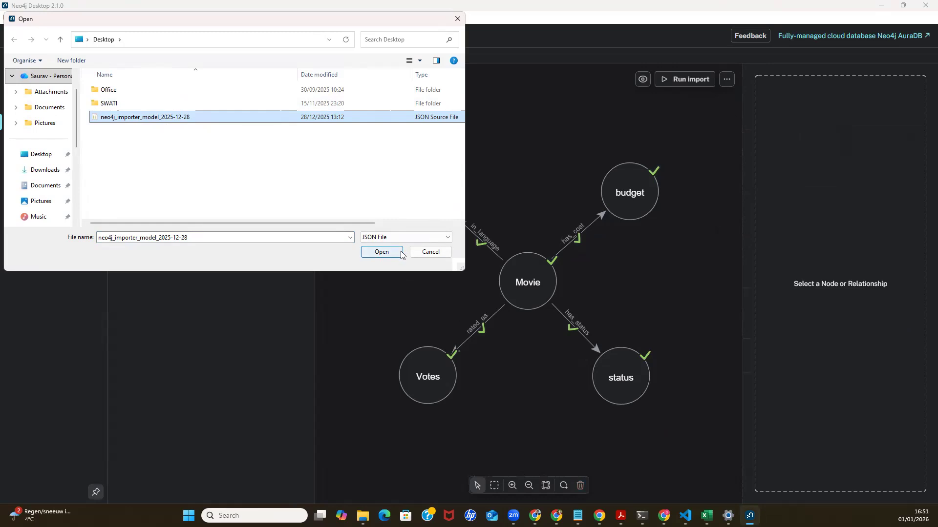
{"action": "left_click", "coordinate": [383, 254]}
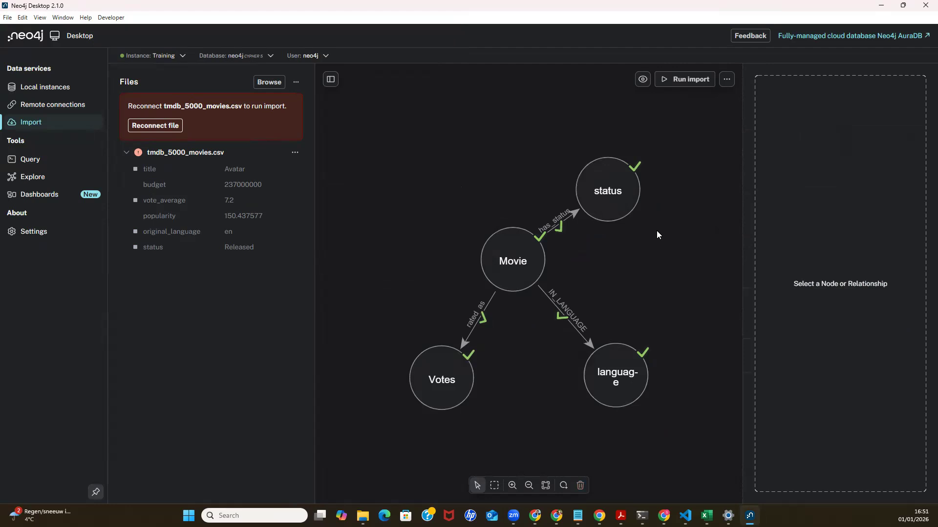
Step: Reconnect the tmdb_5000_movies CSV file from the Desktop folder to the opened import model
{"action": "left_click", "coordinate": [176, 127]}
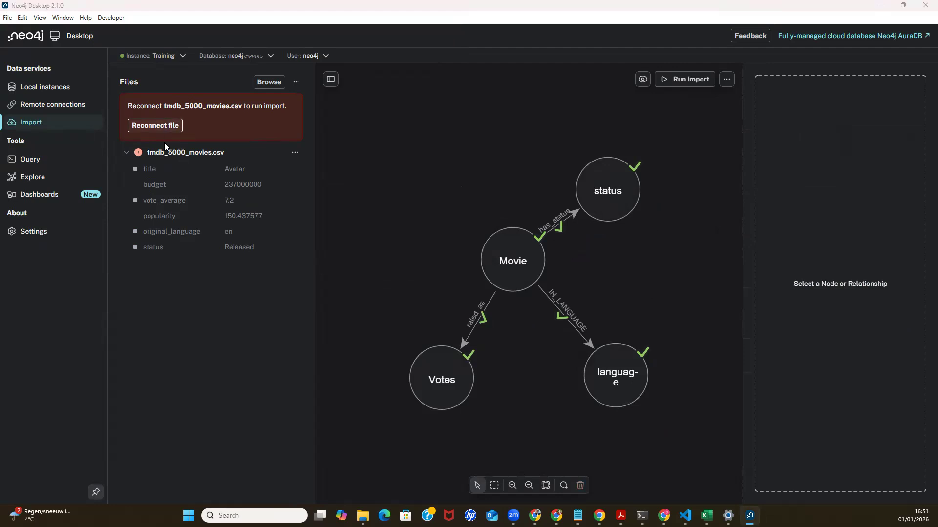
{"action": "left_click", "coordinate": [132, 118]}
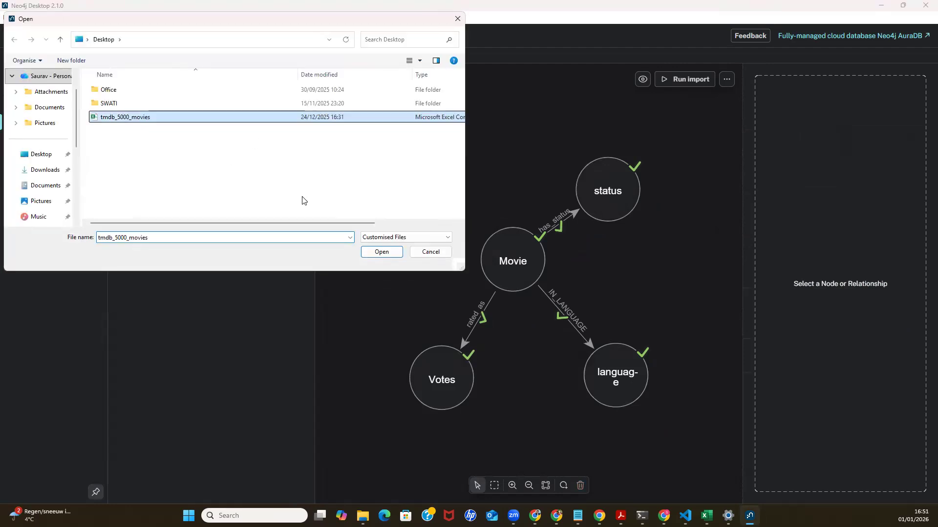
{"action": "left_click", "coordinate": [382, 252]}
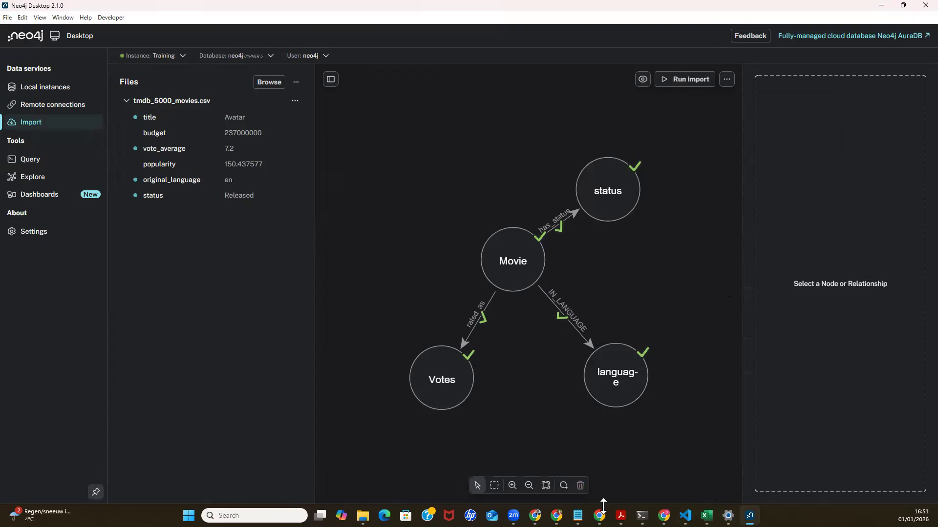
Step: Switch to the Notepad window
{"action": "left_click", "coordinate": [577, 516]}
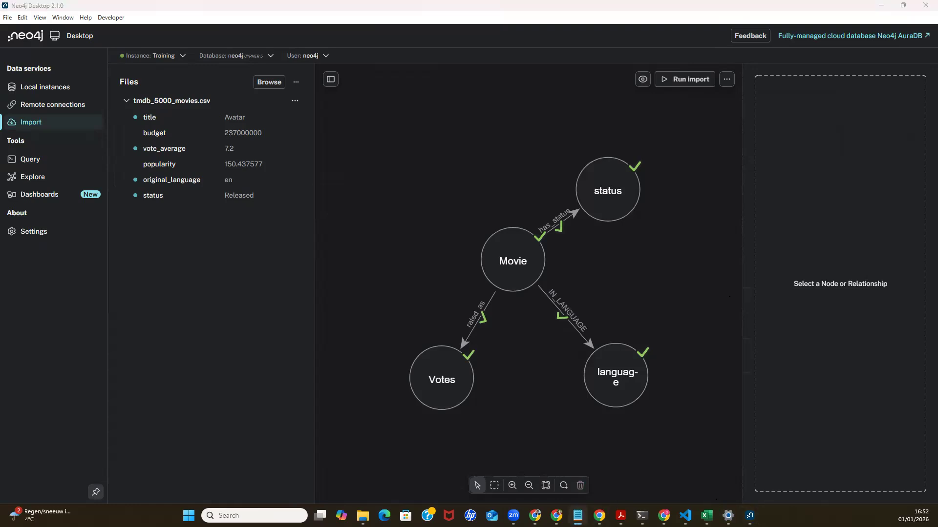